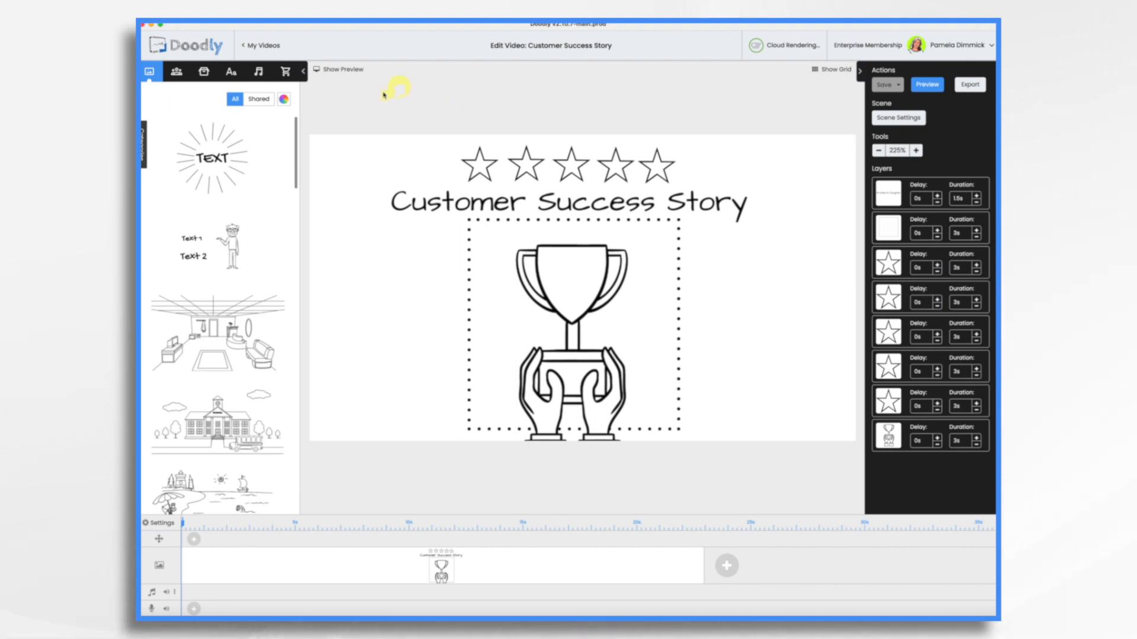
Step: Upload customer success.mp3 as a new sound and place it at the start of the video's music track
click(260, 71)
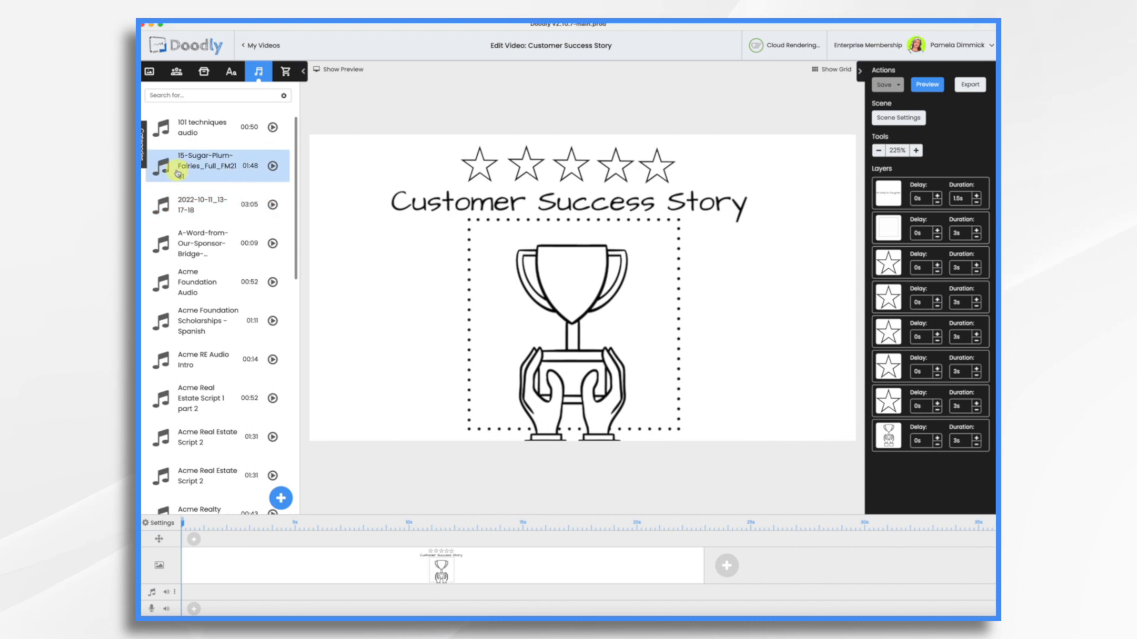
click(282, 501)
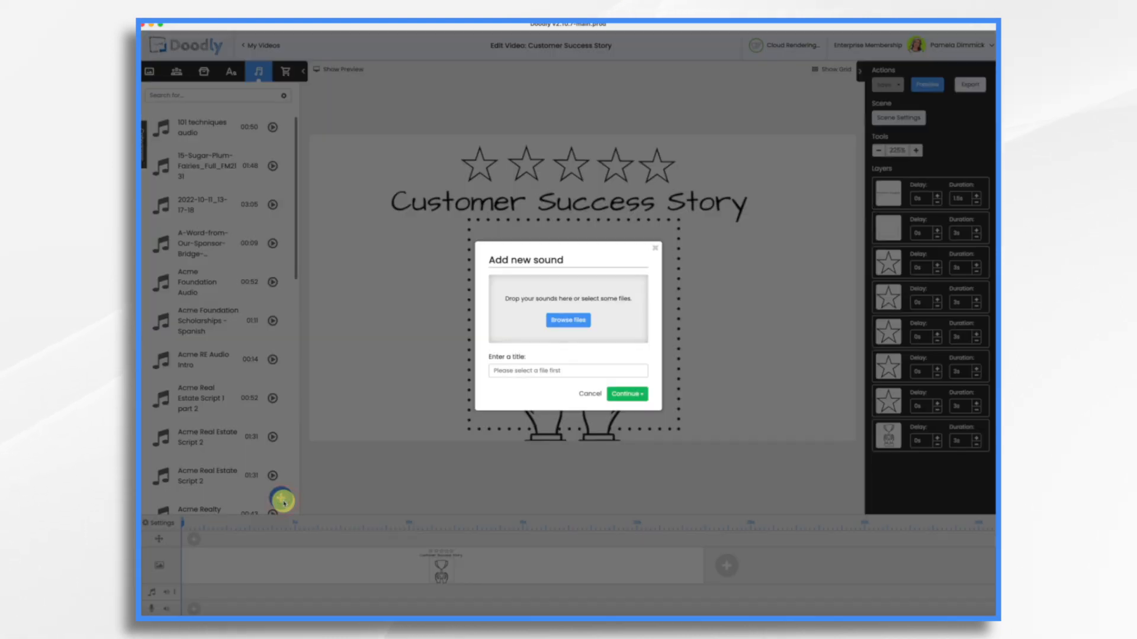
click(567, 323)
click(507, 273)
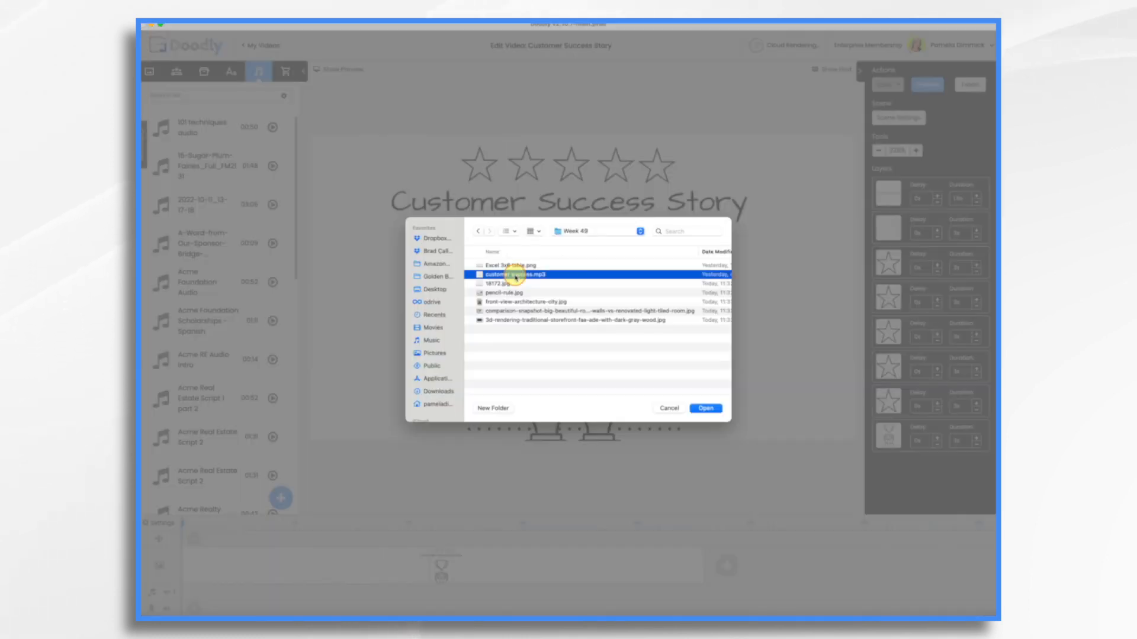
click(716, 407)
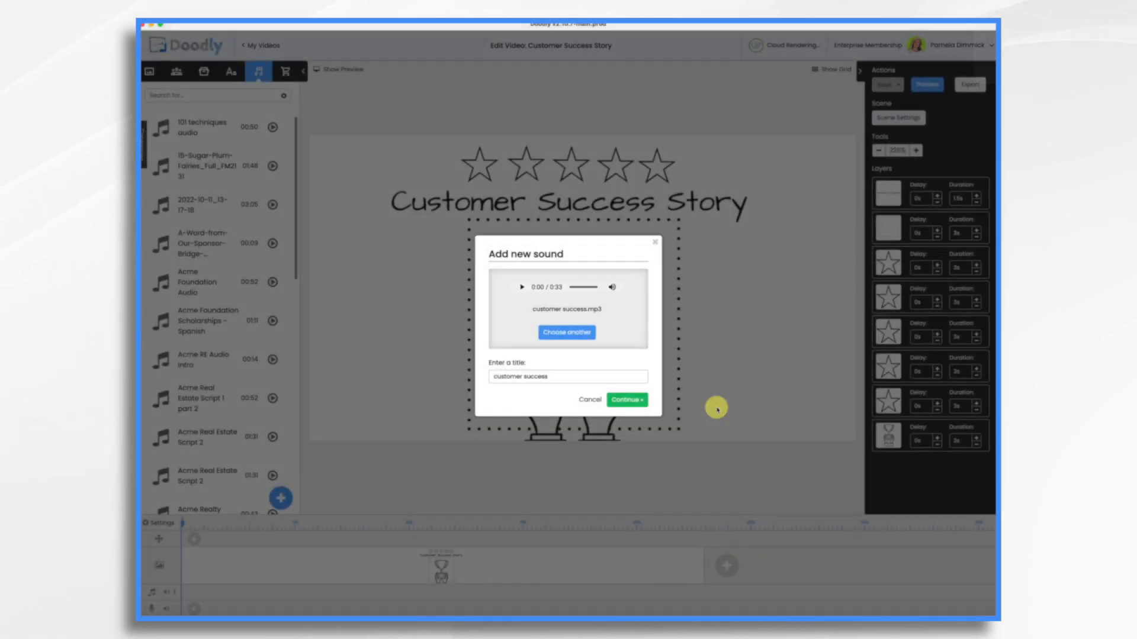
click(632, 401)
drag(198, 125, 264, 590)
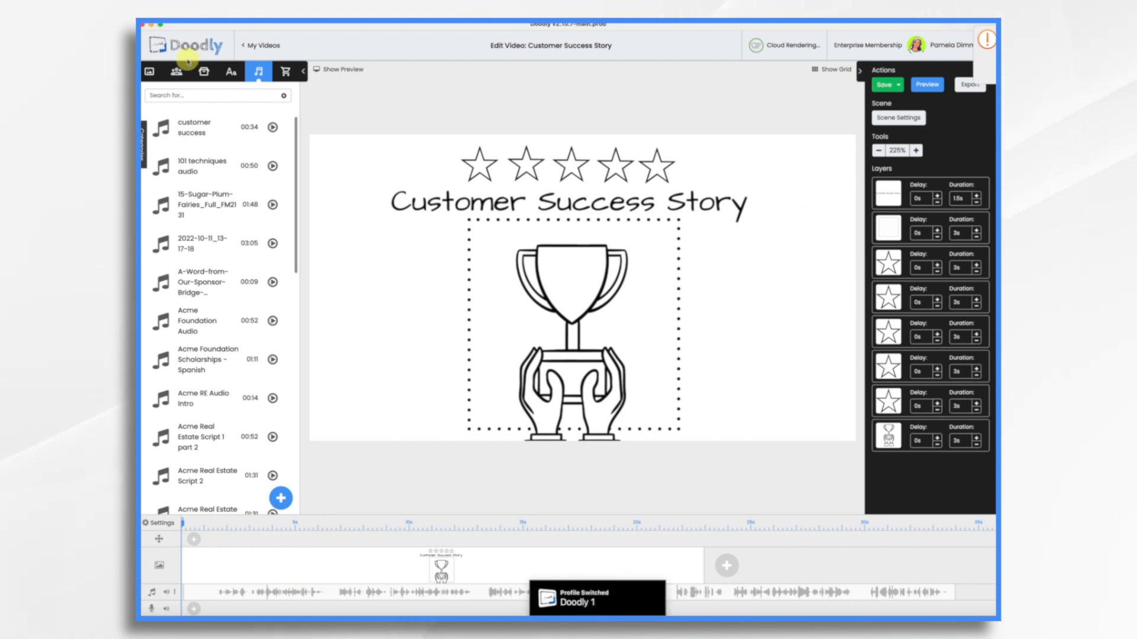
Step: Upload the five JPG images from the Week 49 folder, from 18172.jpg to the 3d-rendering storefront picture, as new props
click(205, 74)
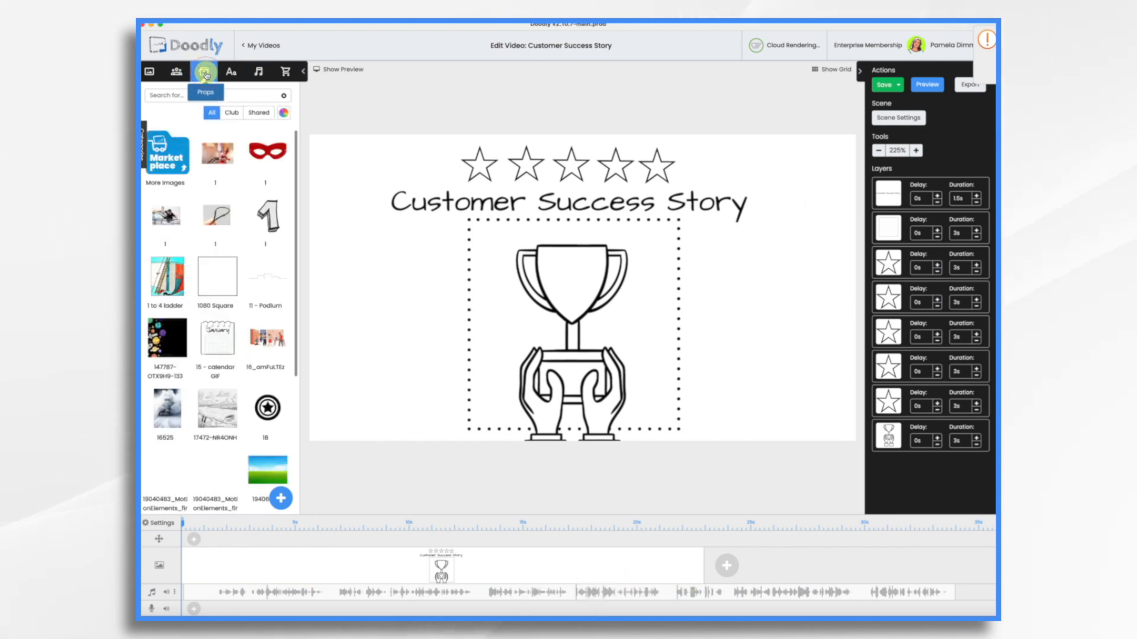
click(281, 503)
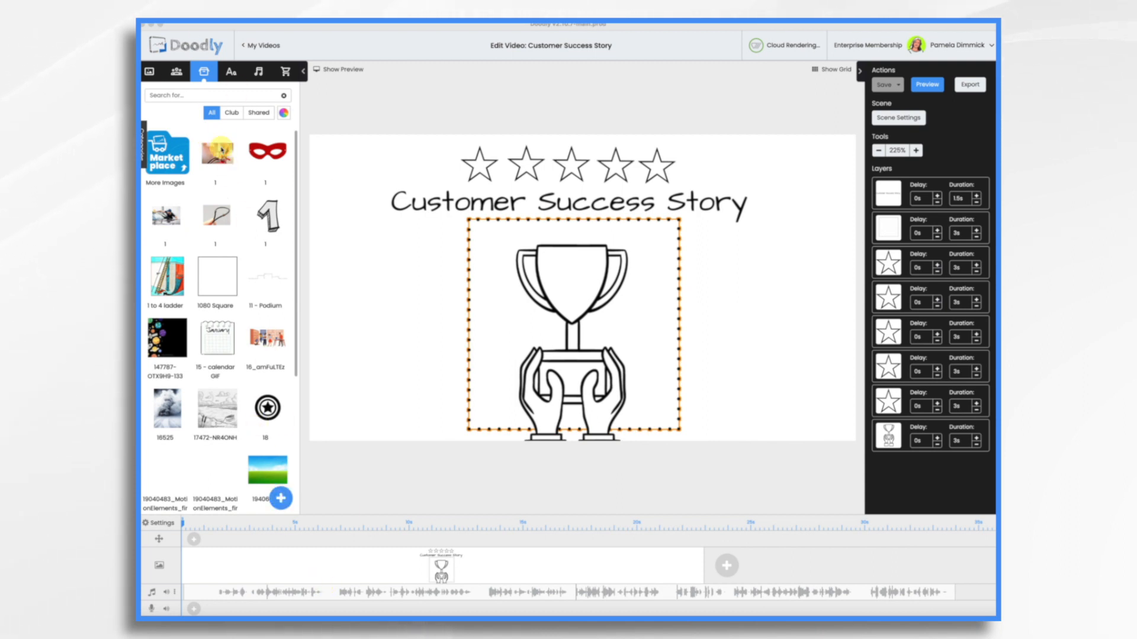
click(284, 500)
click(282, 499)
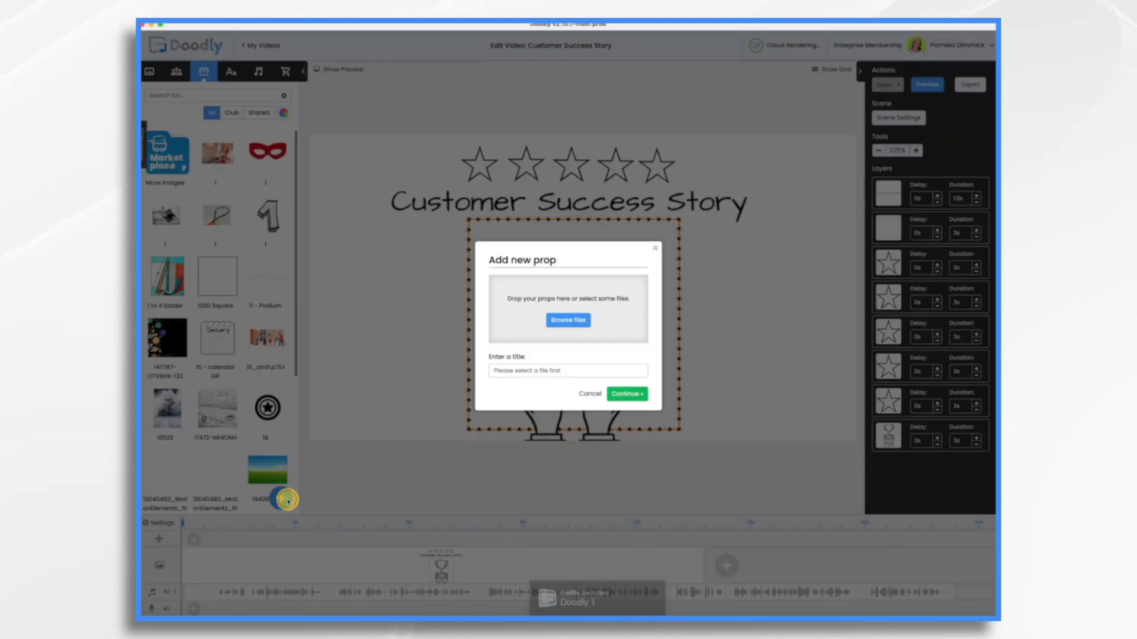
click(572, 322)
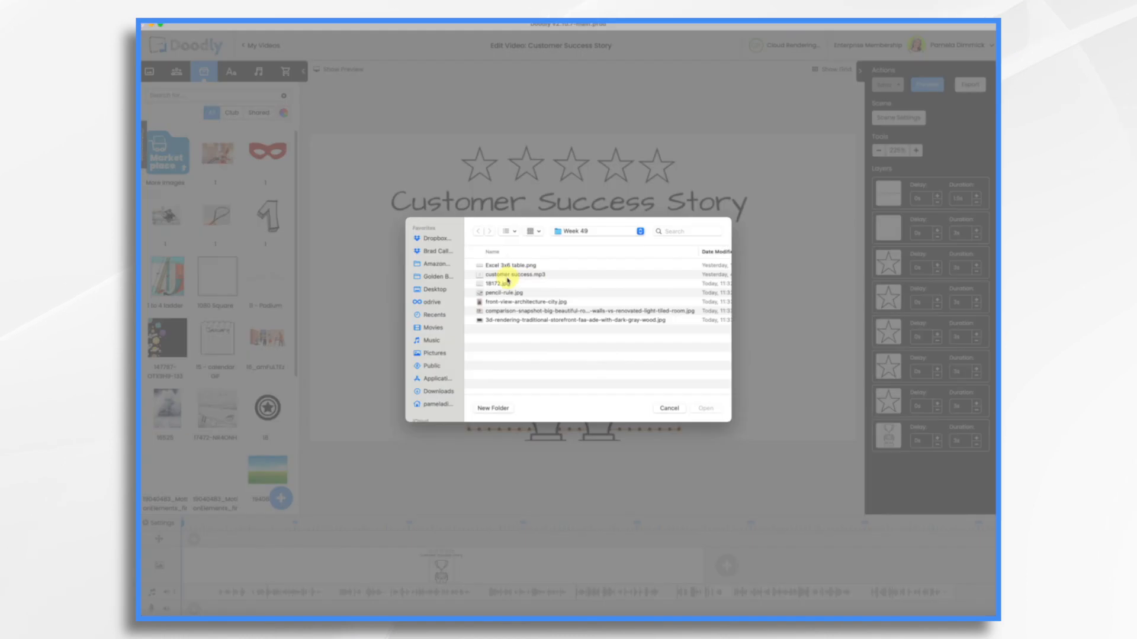
click(499, 284)
drag(502, 295, 508, 320)
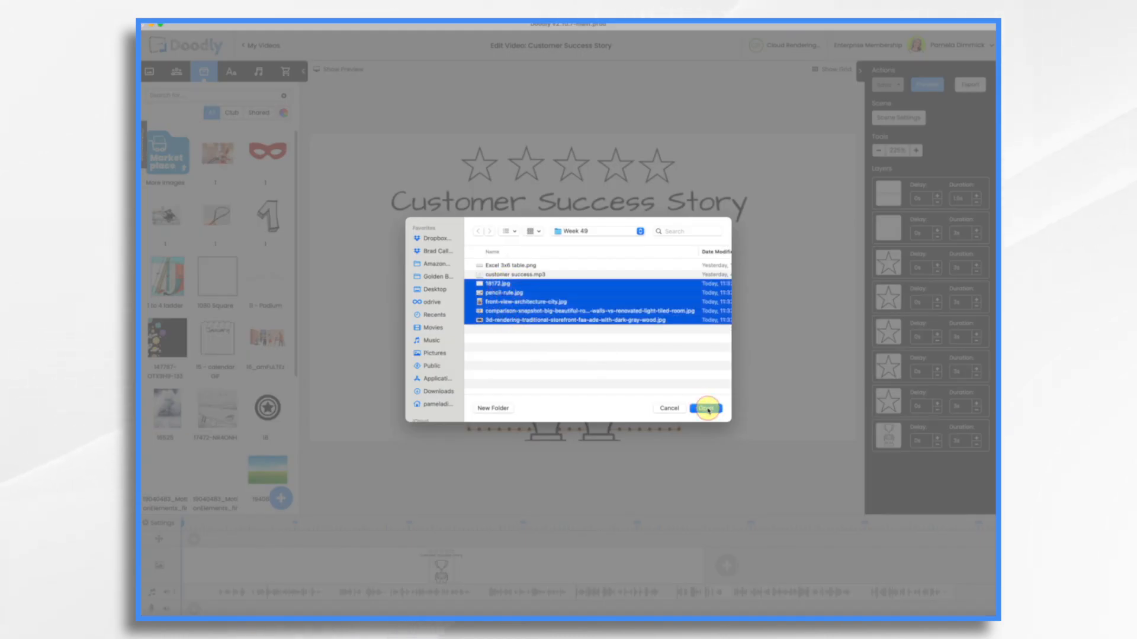
click(707, 408)
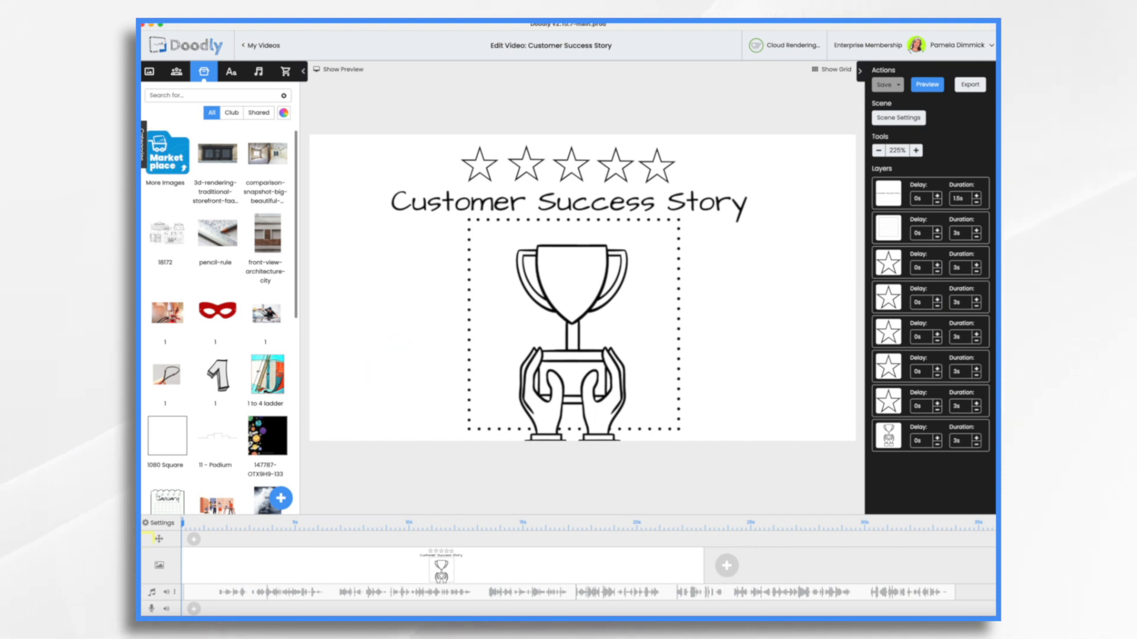
Step: Upload the logo file ACME Retail.png as a new prop titled ACME Retail
click(281, 502)
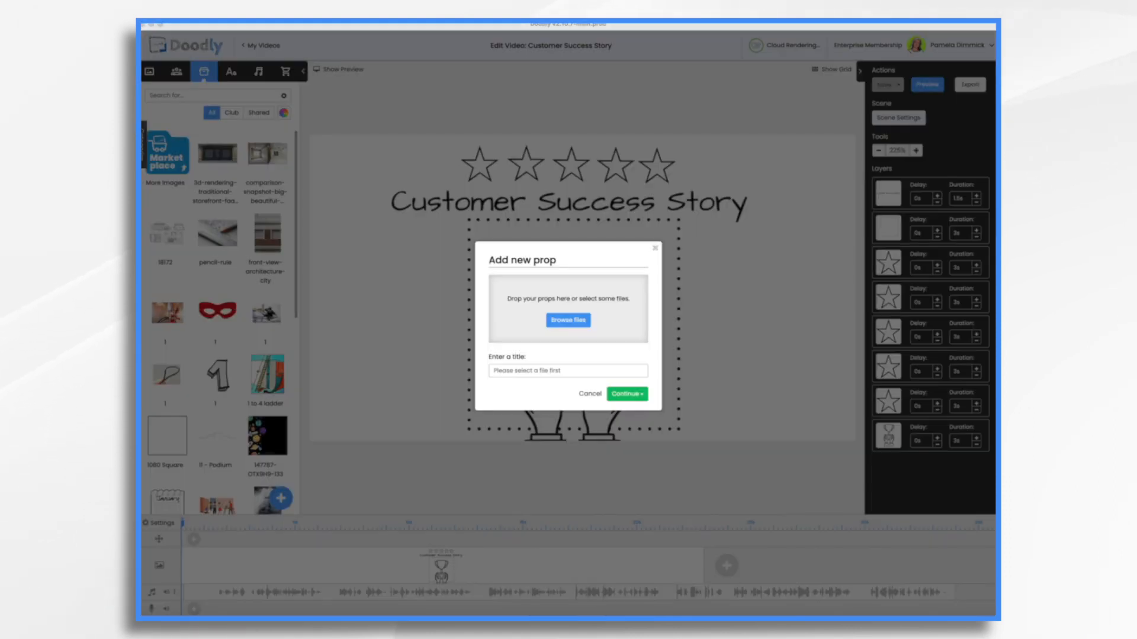
drag(883, 174, 632, 307)
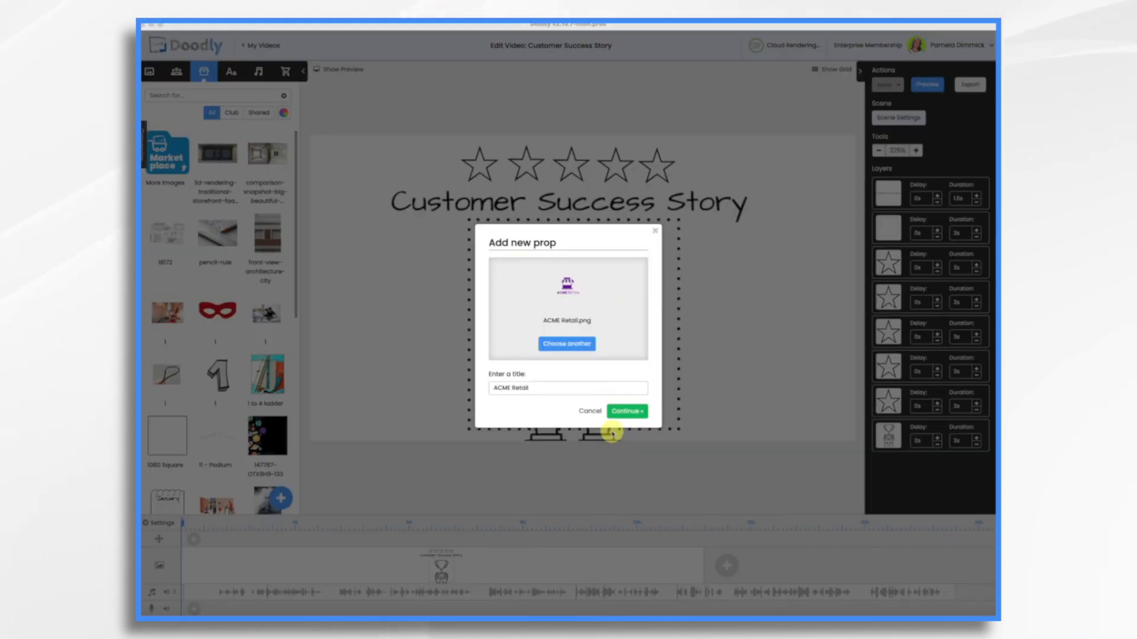
click(626, 410)
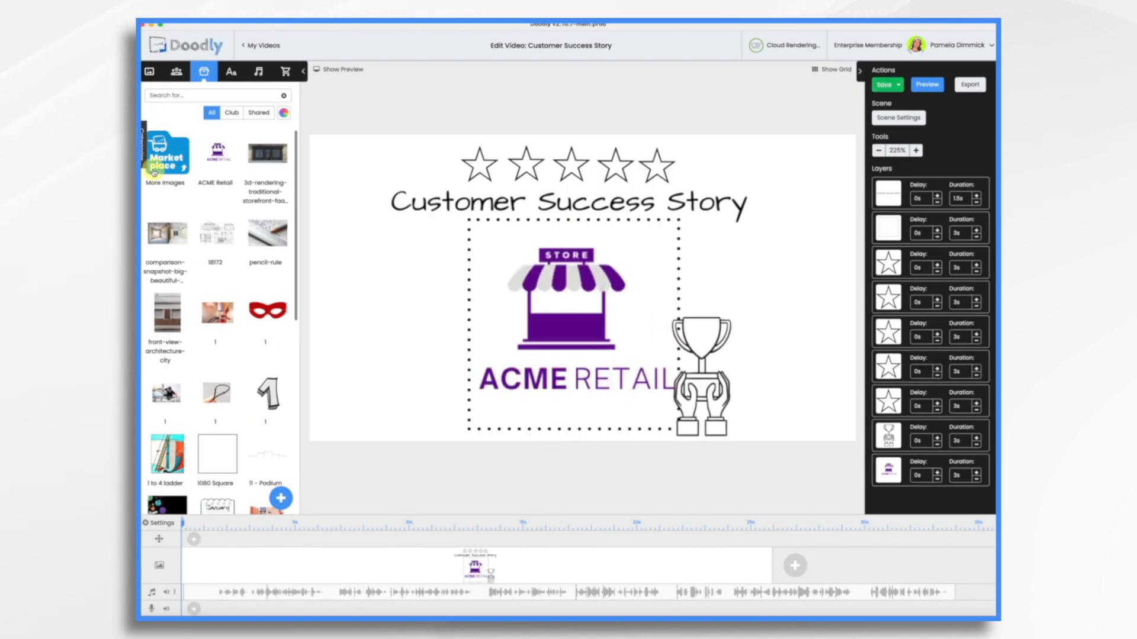
Step: Search the characters for "happy" and place the Adam Happy figure beside the store logo, opposite the trophy
click(176, 71)
click(192, 94)
text(happy)
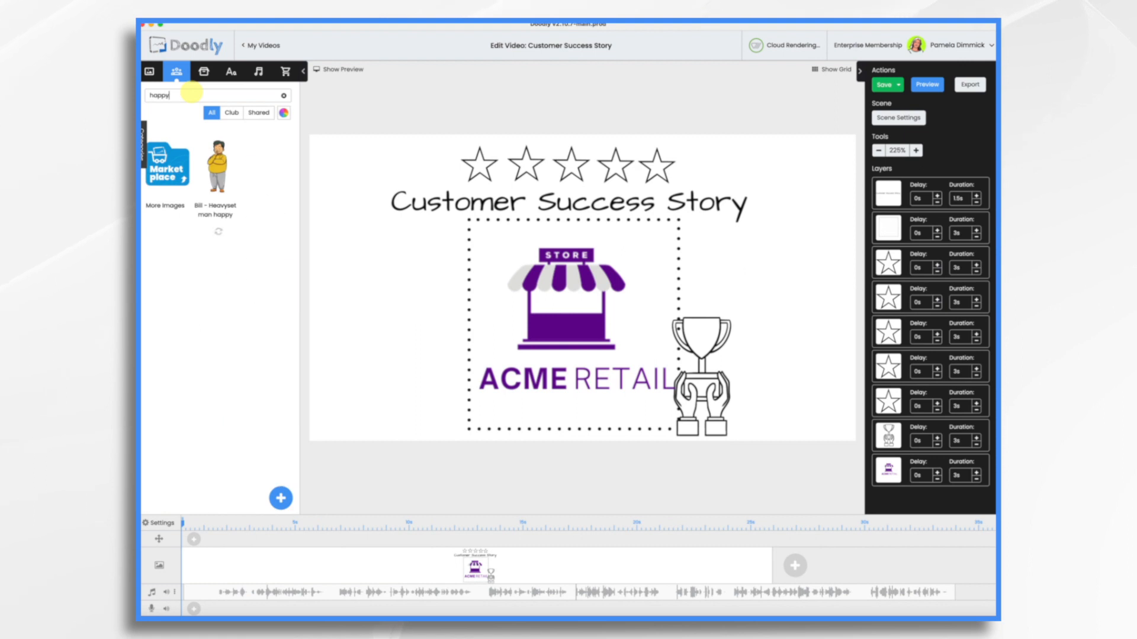
drag(218, 169, 470, 335)
drag(394, 318, 441, 320)
Step: Select all five star layers and set their draw duration to 0s in the asset settings
click(888, 265)
shift+click(890, 296)
shift+click(889, 332)
shift+click(890, 367)
shift+click(890, 401)
right_click(893, 403)
click(938, 414)
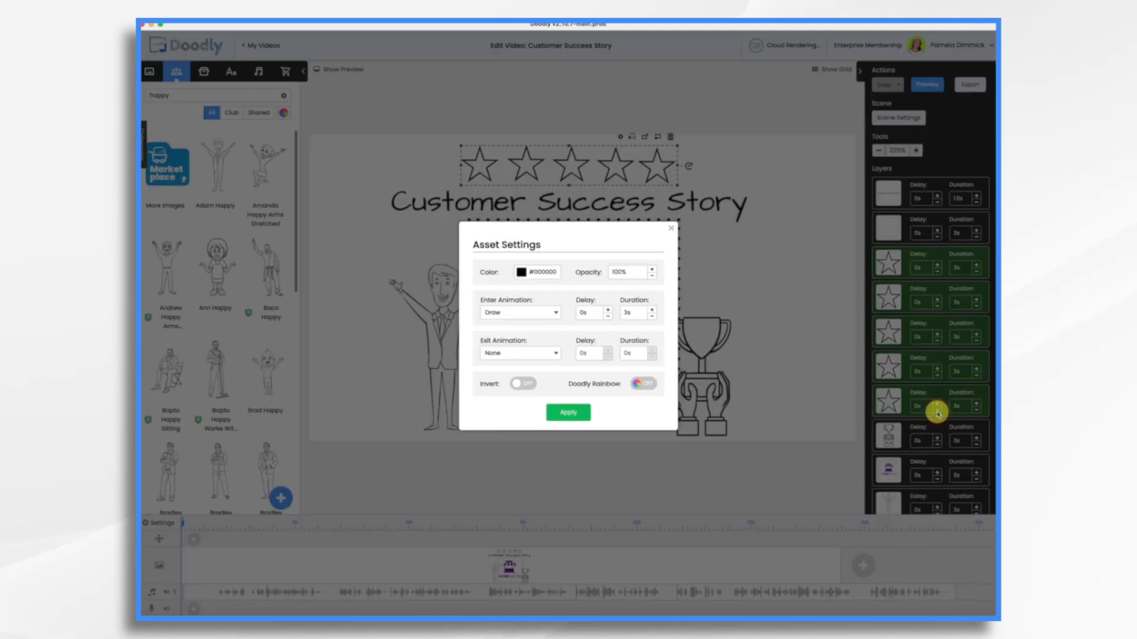
click(651, 317)
click(651, 317)
click(652, 317)
click(652, 317)
click(651, 316)
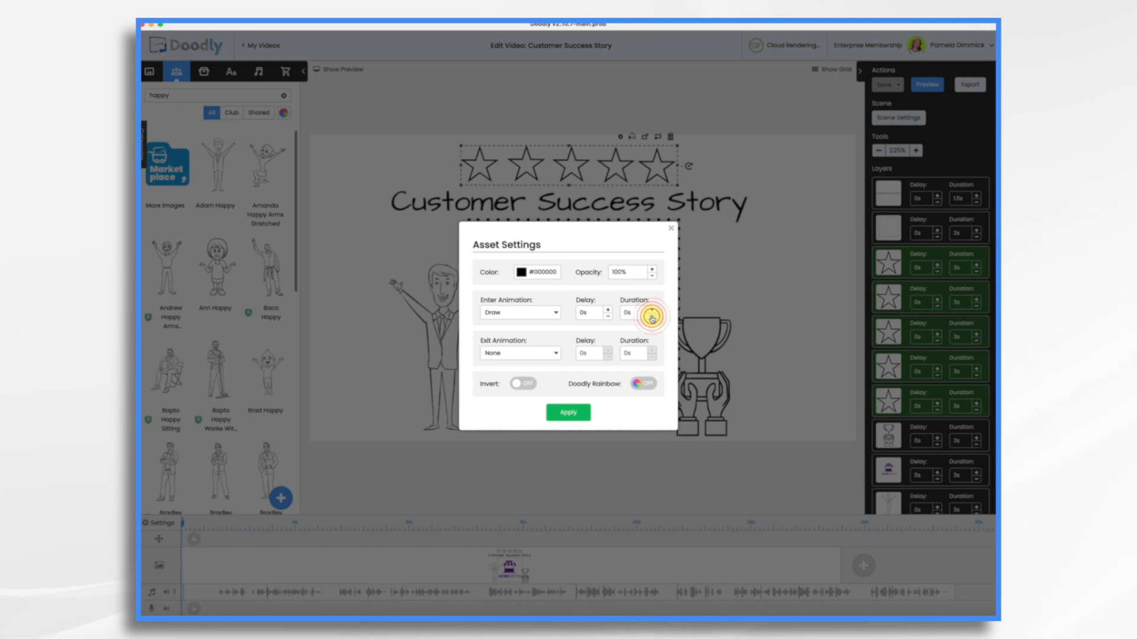
click(572, 415)
click(595, 339)
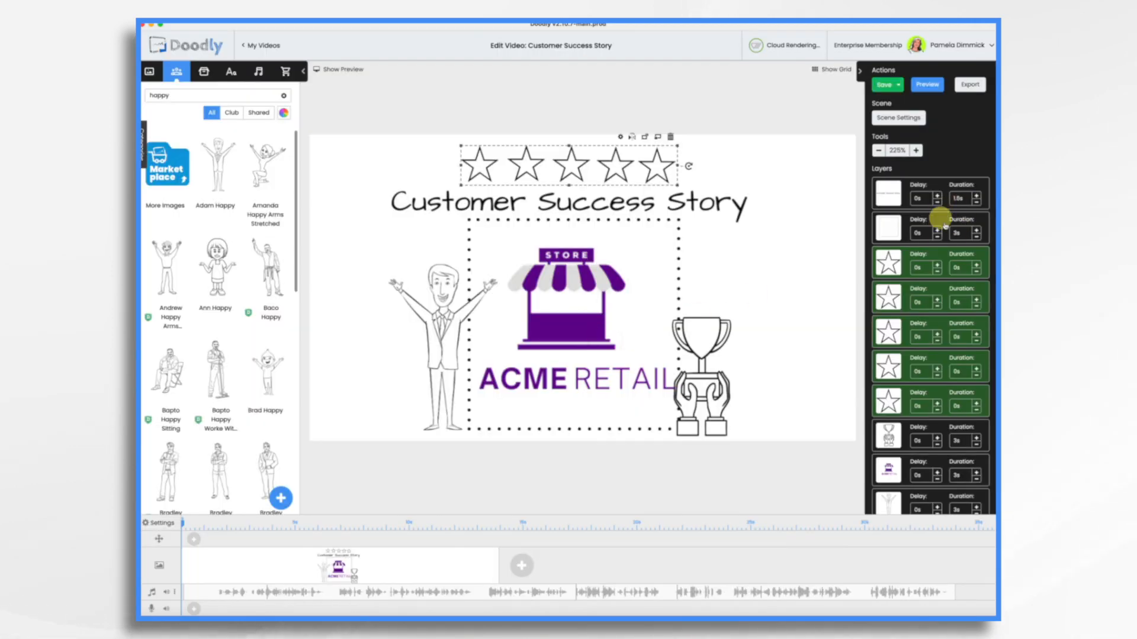
Step: Set the dotted square layer's duration to 0s
click(975, 237)
click(975, 236)
click(976, 237)
click(976, 237)
click(976, 237)
click(976, 237)
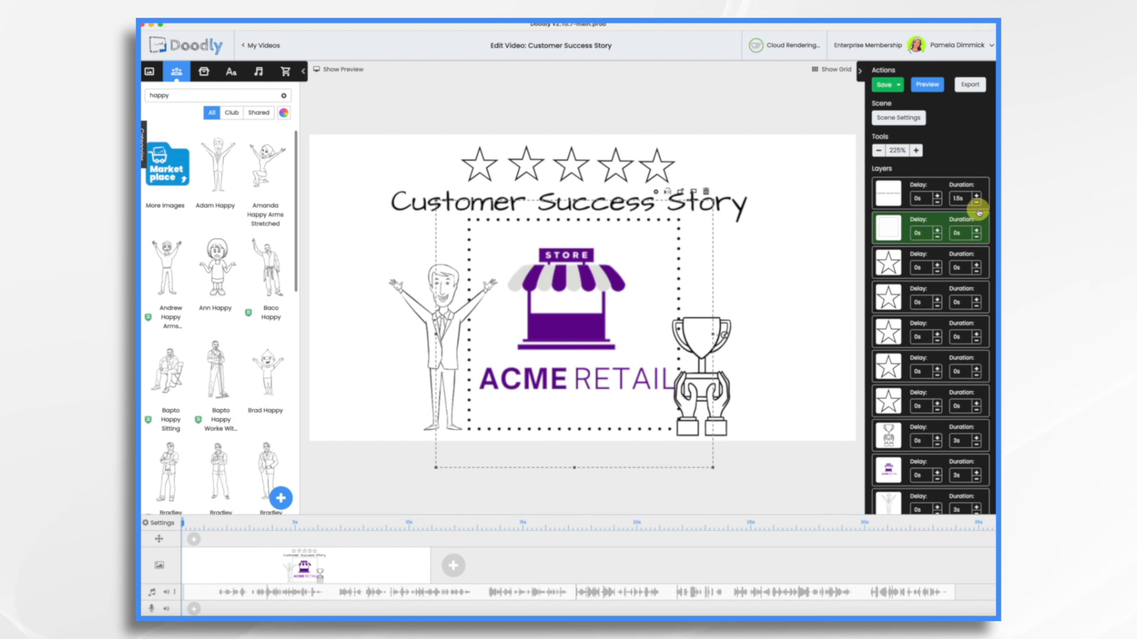
Step: Move the title text layer below the star layers and the ACME Retail logo layer above the trophy layer
drag(888, 193, 893, 402)
drag(891, 473, 888, 435)
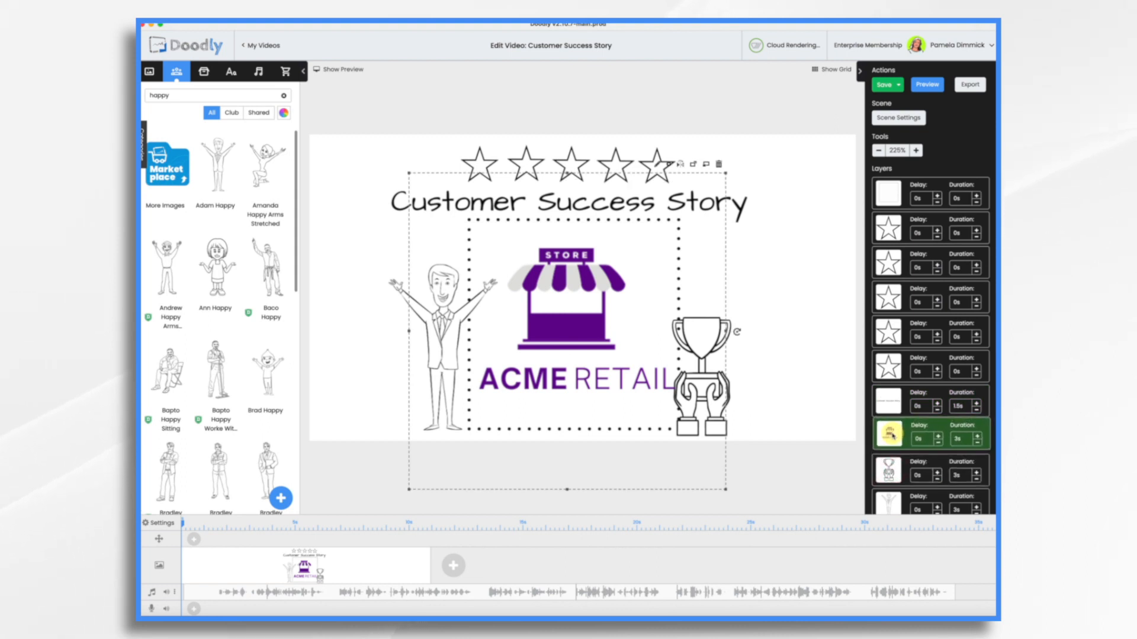
Step: Set the ACME Retail logo layer's duration to 0.5s
click(977, 445)
click(977, 445)
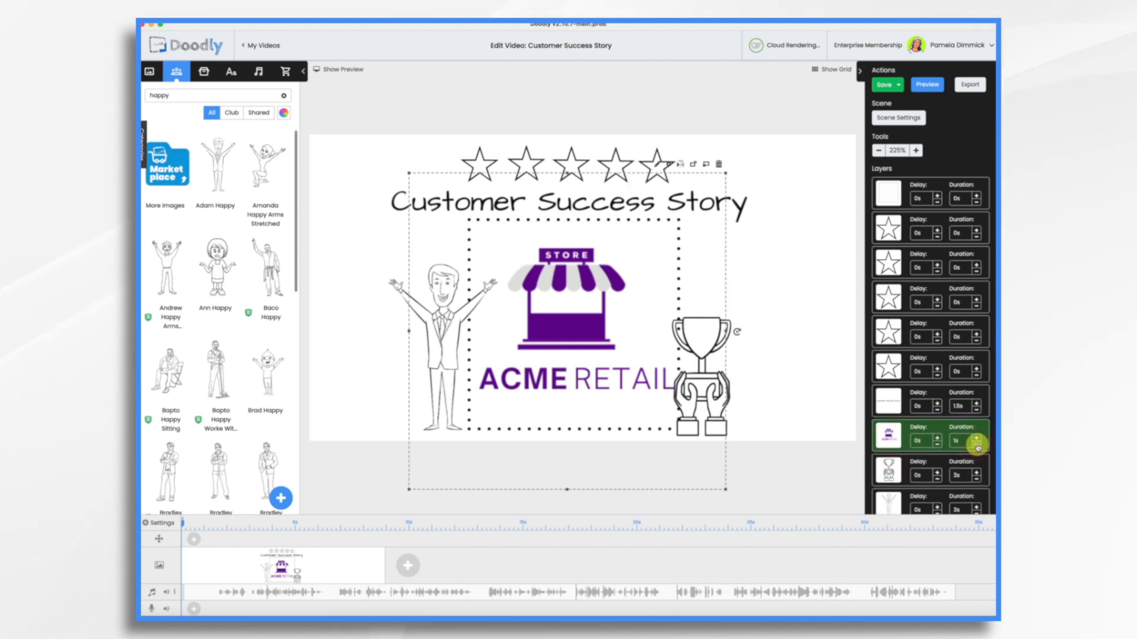
click(977, 446)
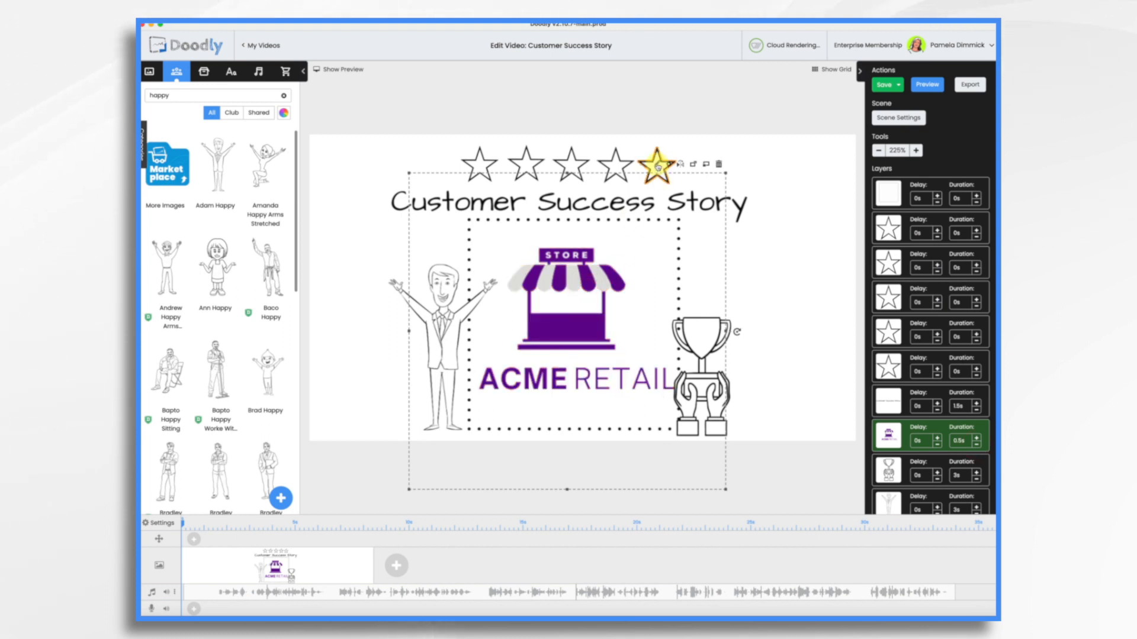
click(658, 166)
click(945, 349)
click(940, 354)
click(898, 211)
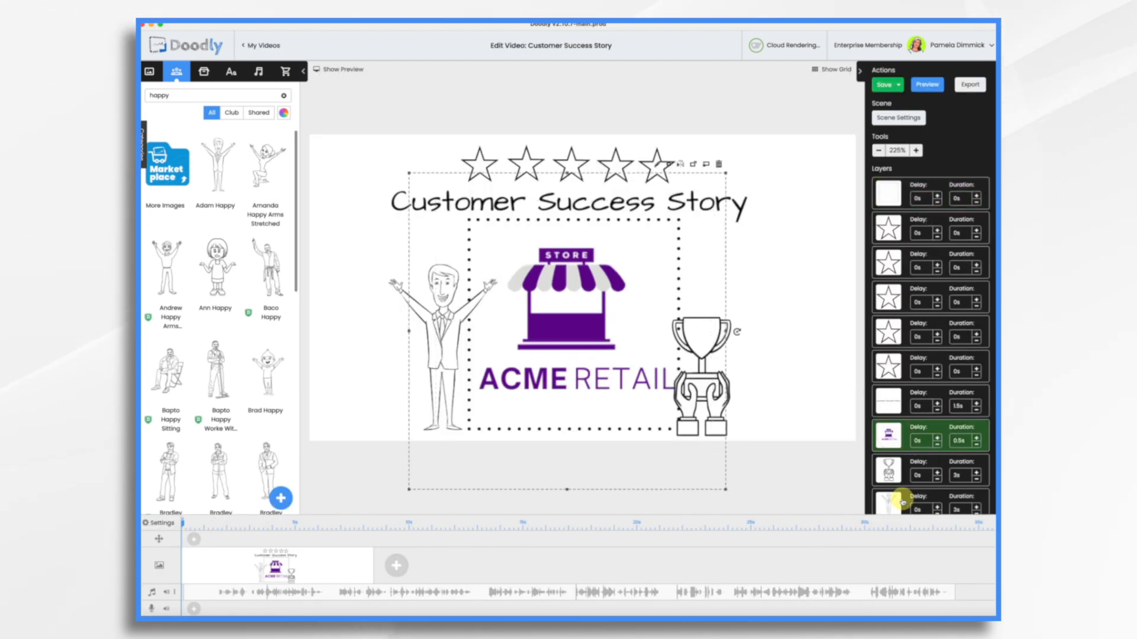
Step: Move the happy man's layer above the trophy layer and set the duration of both layers to 2s
scroll(903, 502, down, 1)
drag(903, 500, 893, 464)
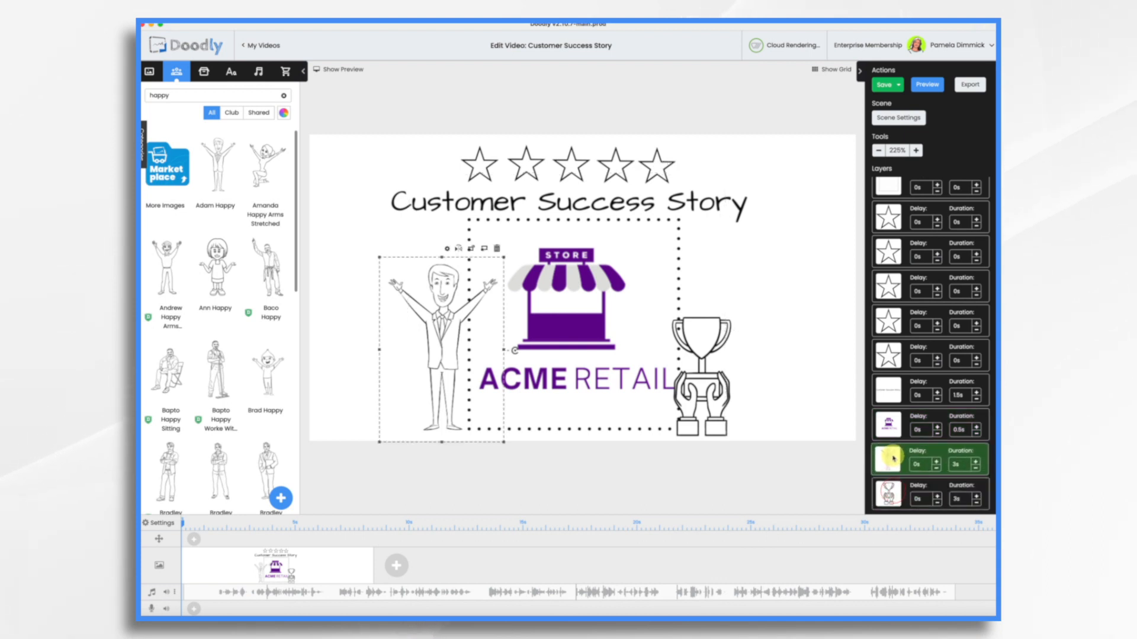
click(977, 470)
click(977, 470)
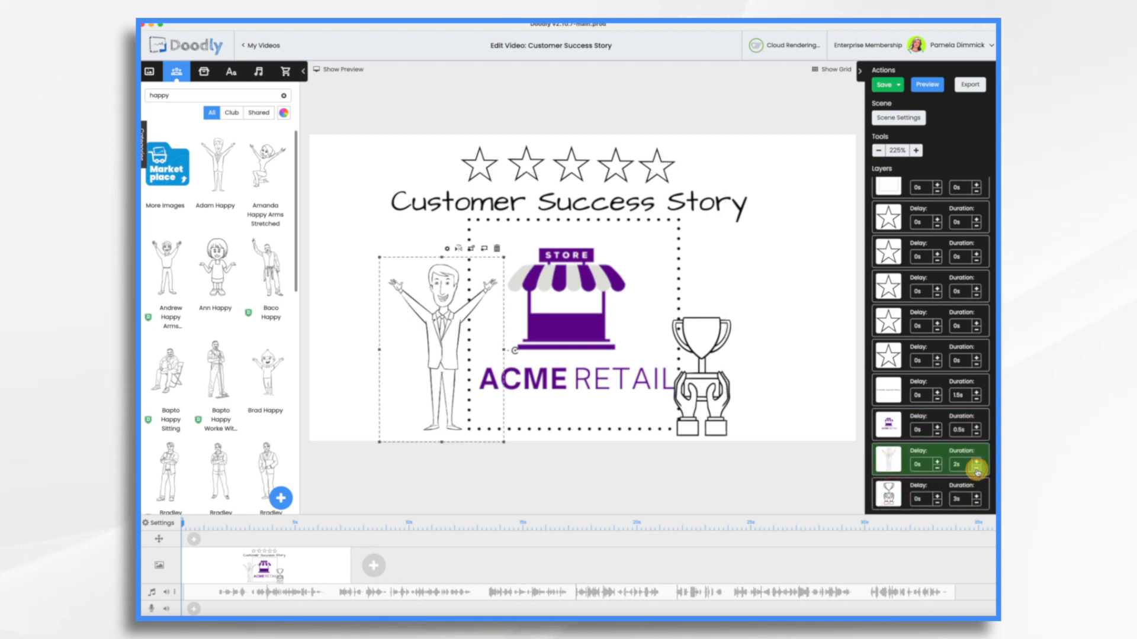
click(977, 505)
click(977, 505)
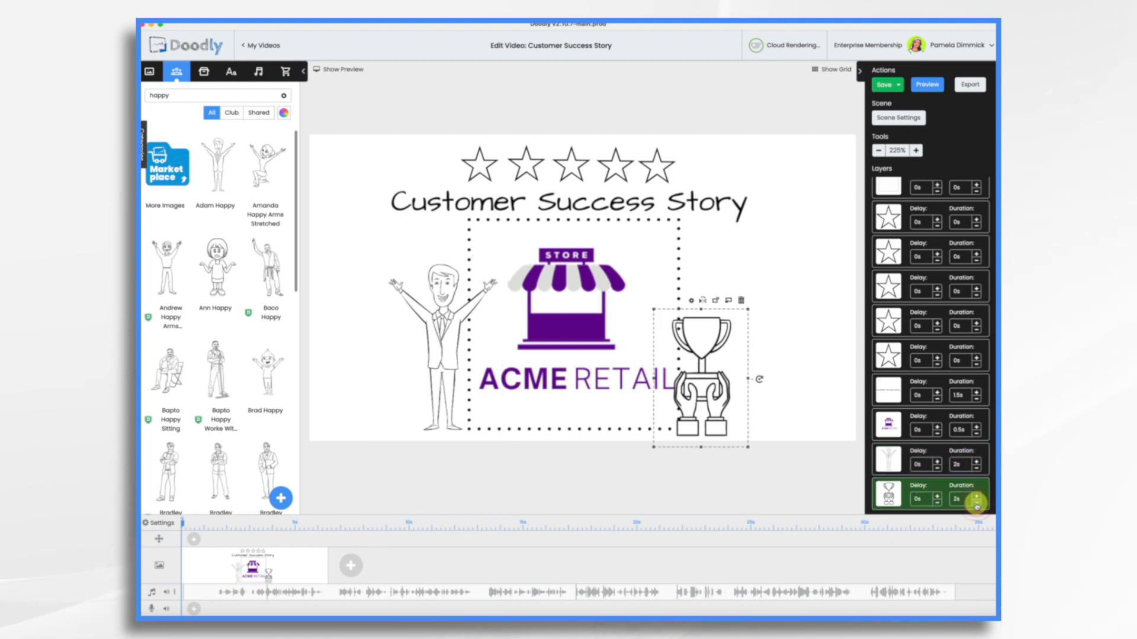
Step: Set the scene's extra time to 2.5s in the scene settings and save the video
click(905, 119)
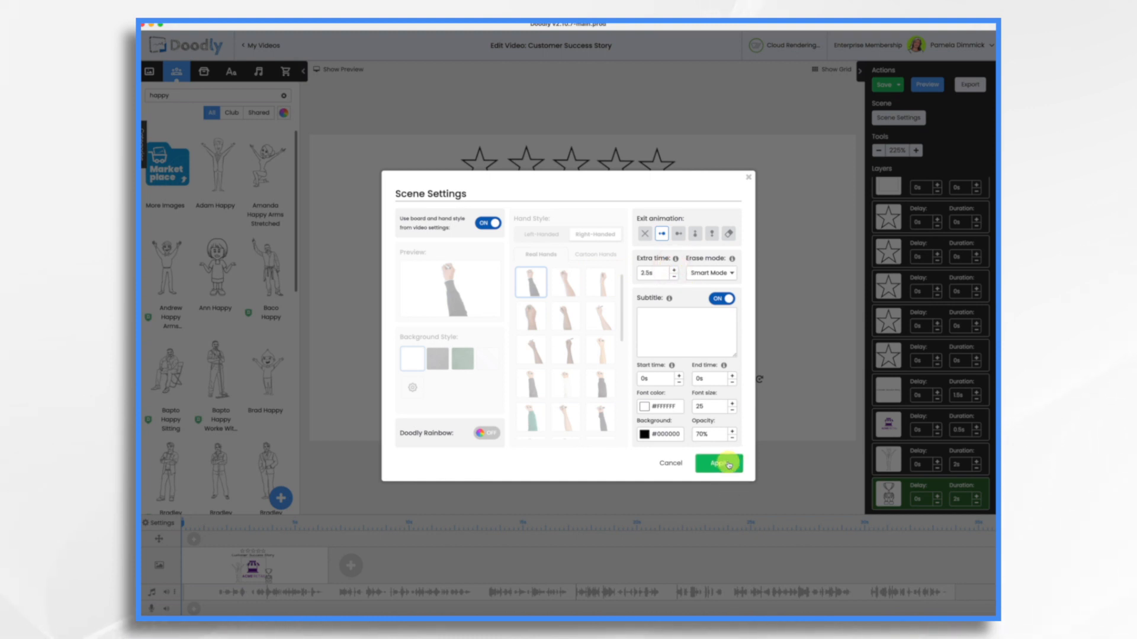
click(728, 463)
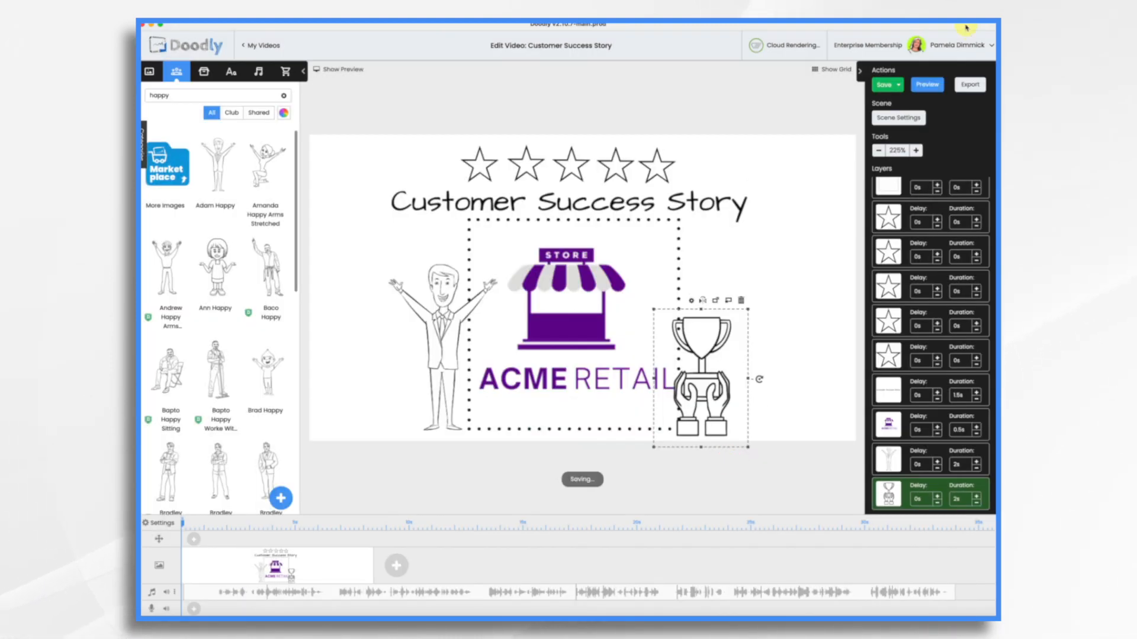
click(884, 85)
Step: Preview the scene with its audio to check the timing, and close the preview
click(935, 85)
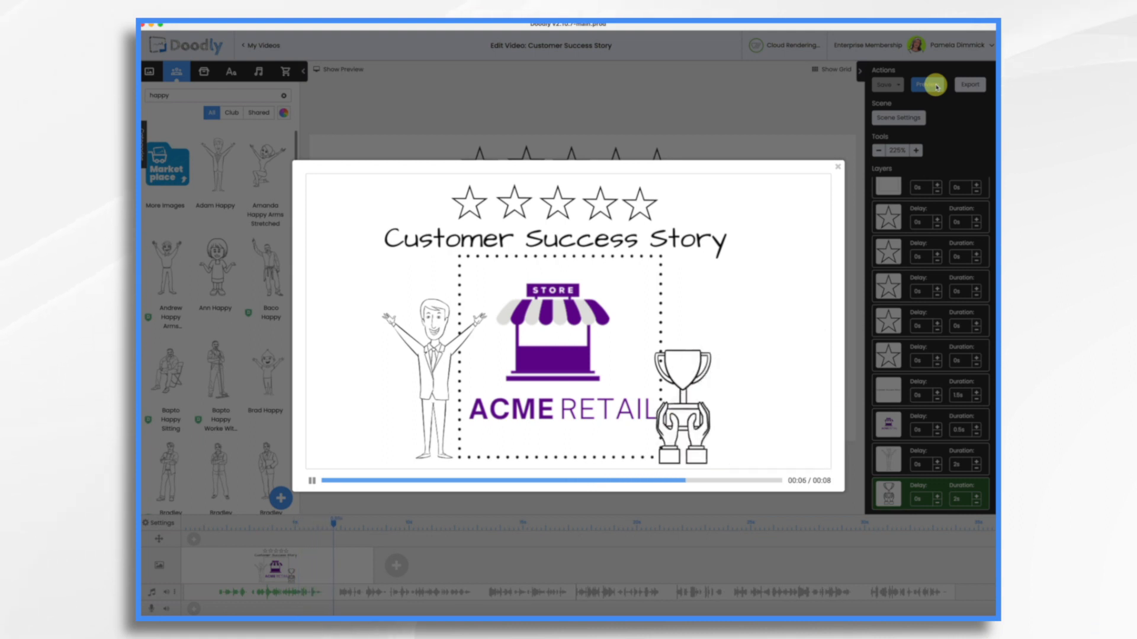
click(839, 168)
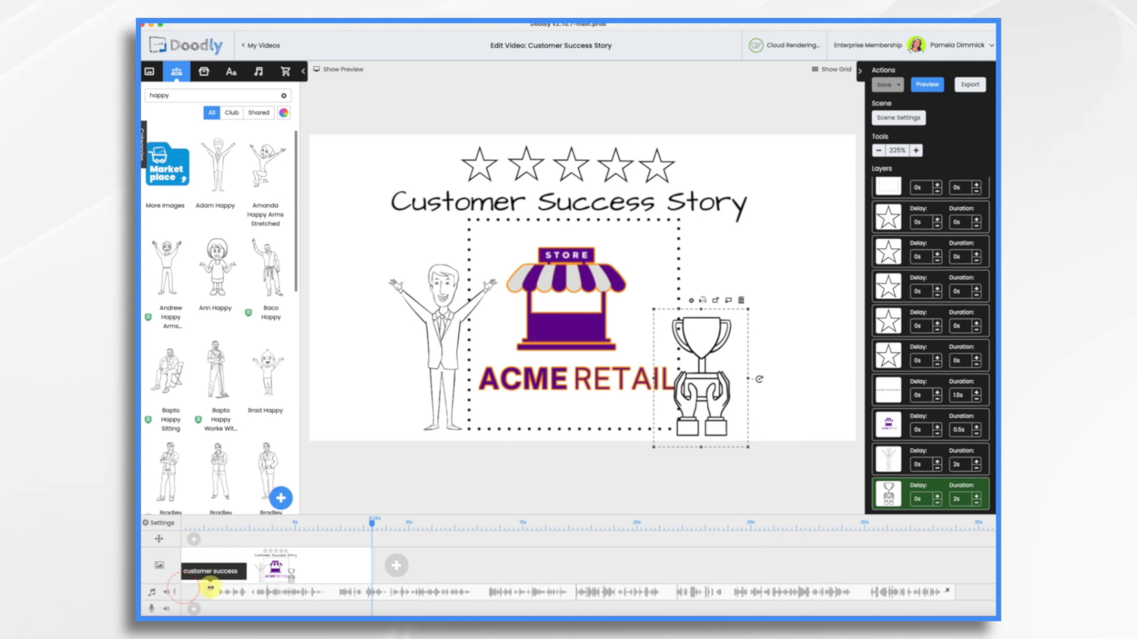
Step: Trim the silent lead-in off the start of the customer success audio clip and preview the scene with it
mouse_move(213, 588)
mouse_down()
mouse_move(190, 587)
mouse_move(266, 593)
mouse_move(230, 591)
mouse_up()
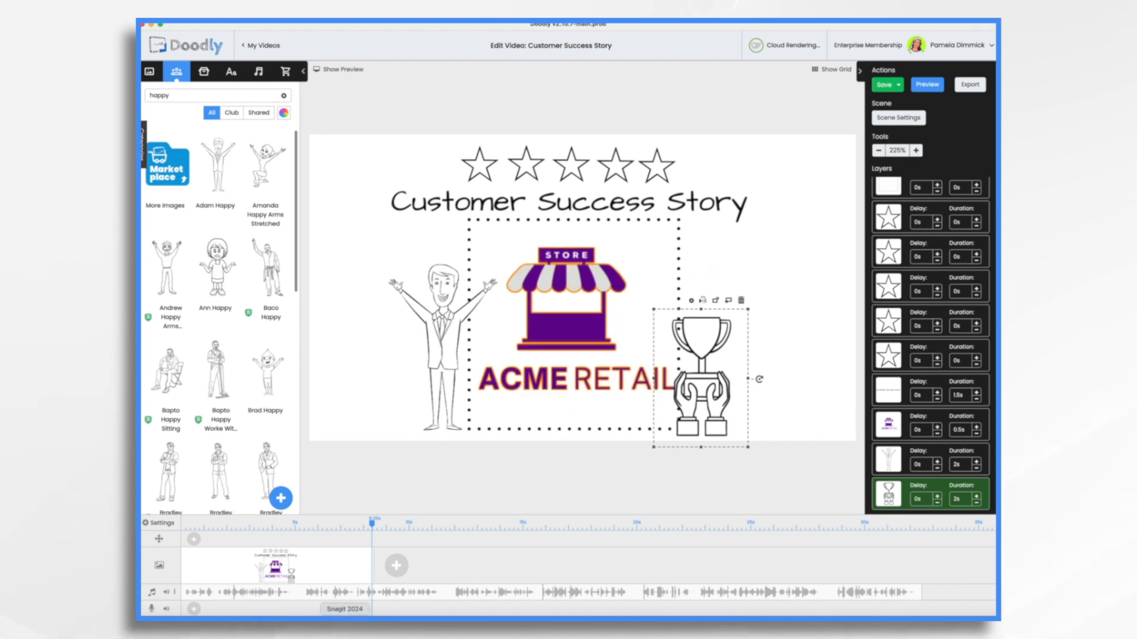
click(935, 89)
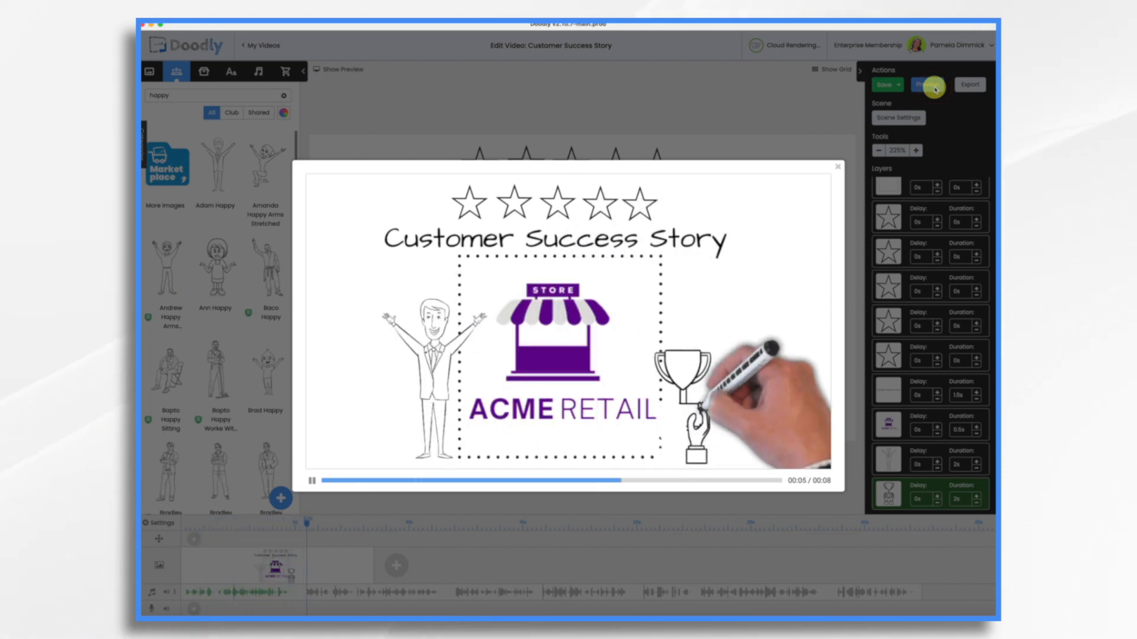
click(839, 169)
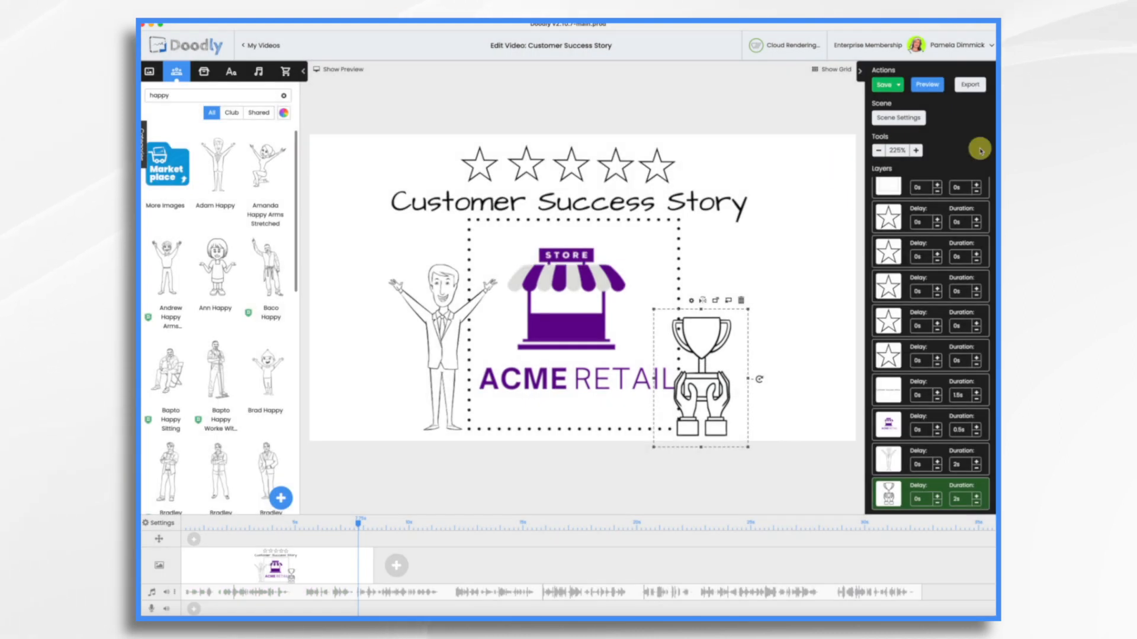
Step: Set the ACME Retail logo layer's duration to 0s and move it above the title text layer
click(976, 434)
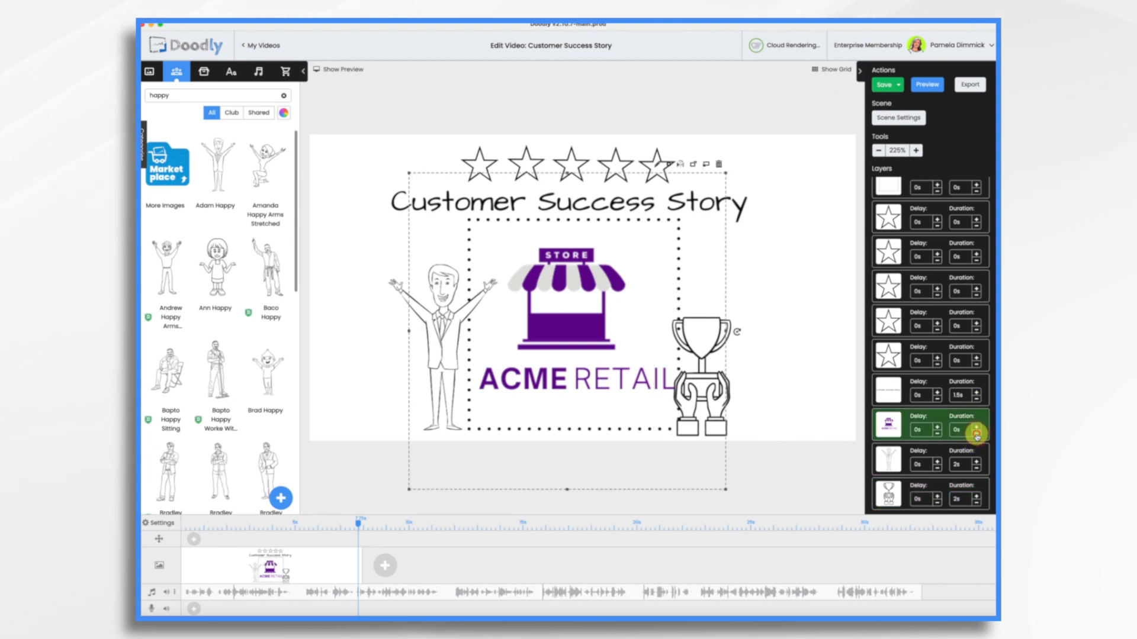
drag(899, 431, 890, 390)
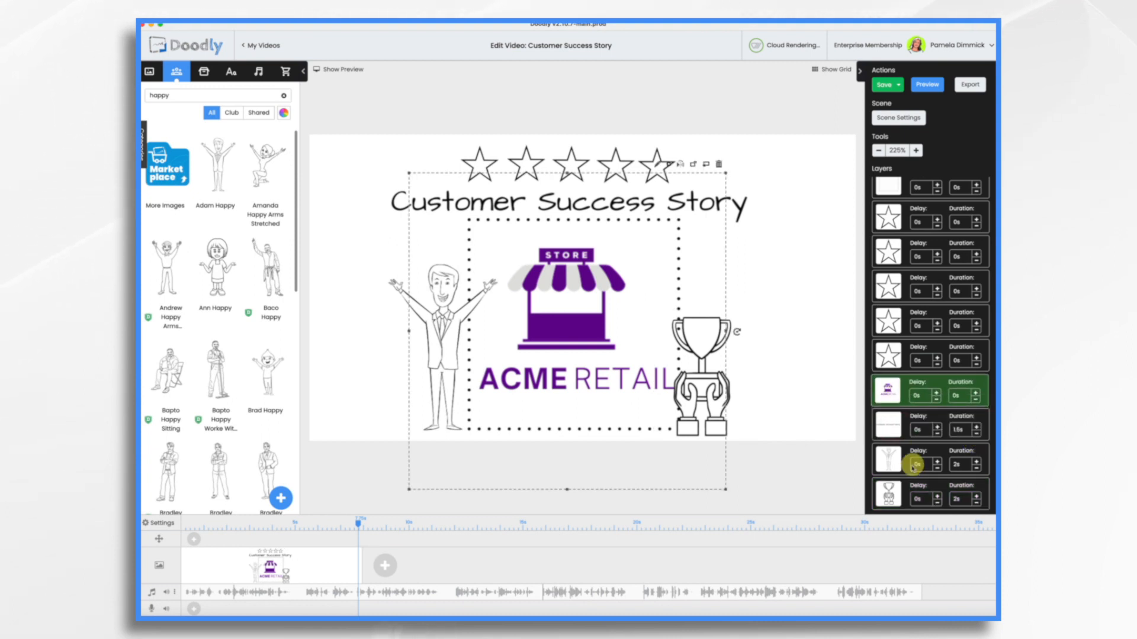
Step: Move the happy man and trophy layers above the title text layer with durations of 0s, and preview the scene
drag(898, 463, 891, 429)
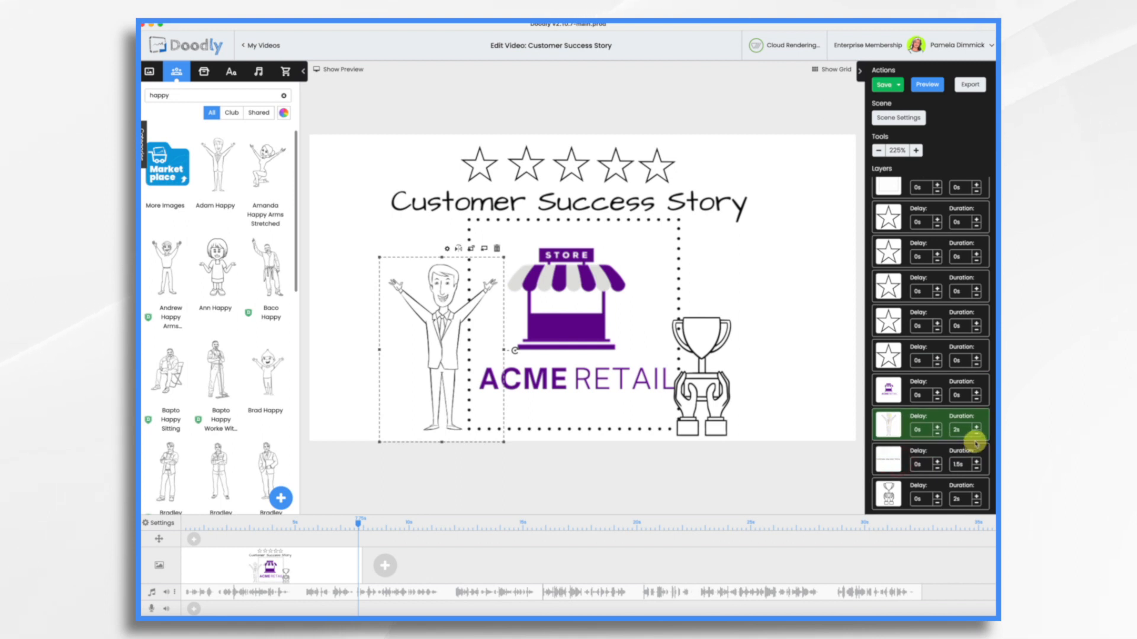
click(977, 436)
click(976, 436)
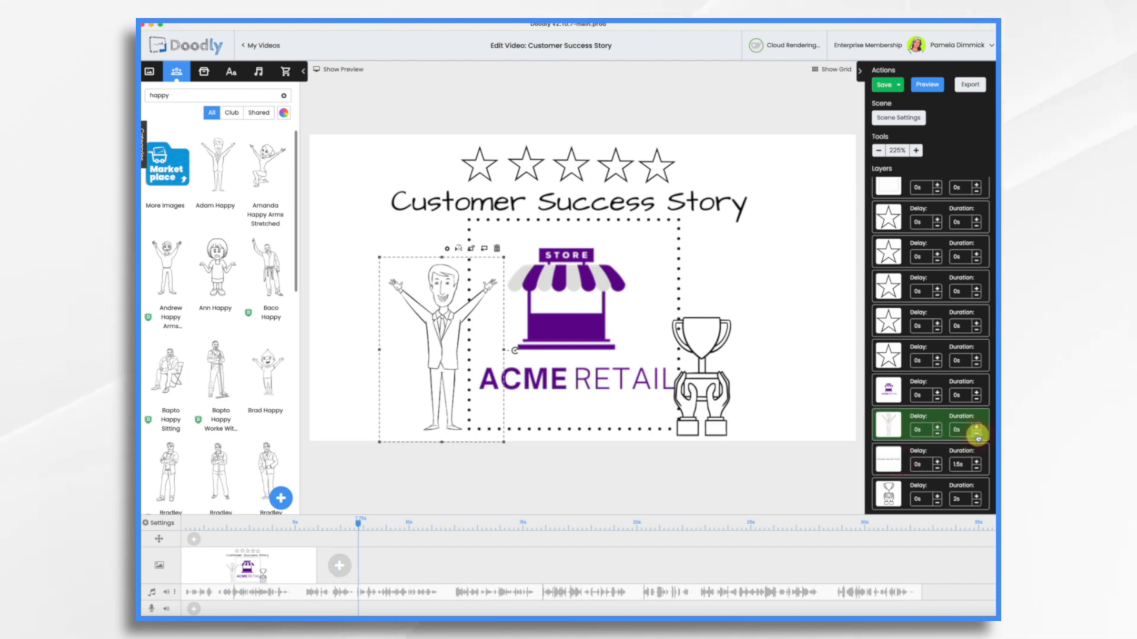
drag(888, 494, 891, 459)
click(977, 470)
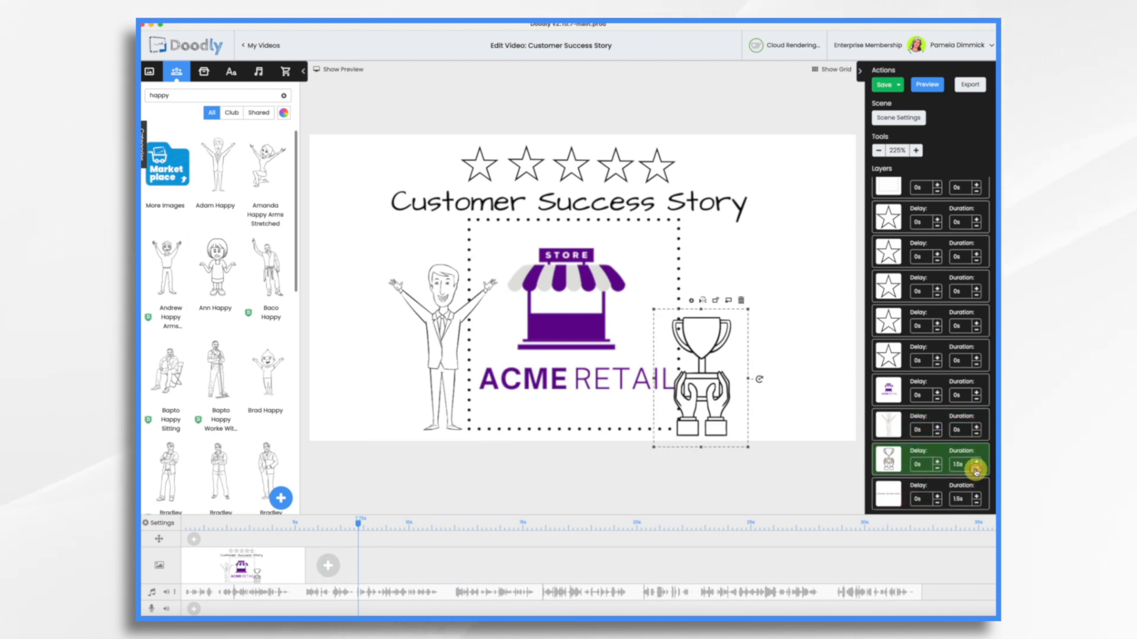
click(976, 470)
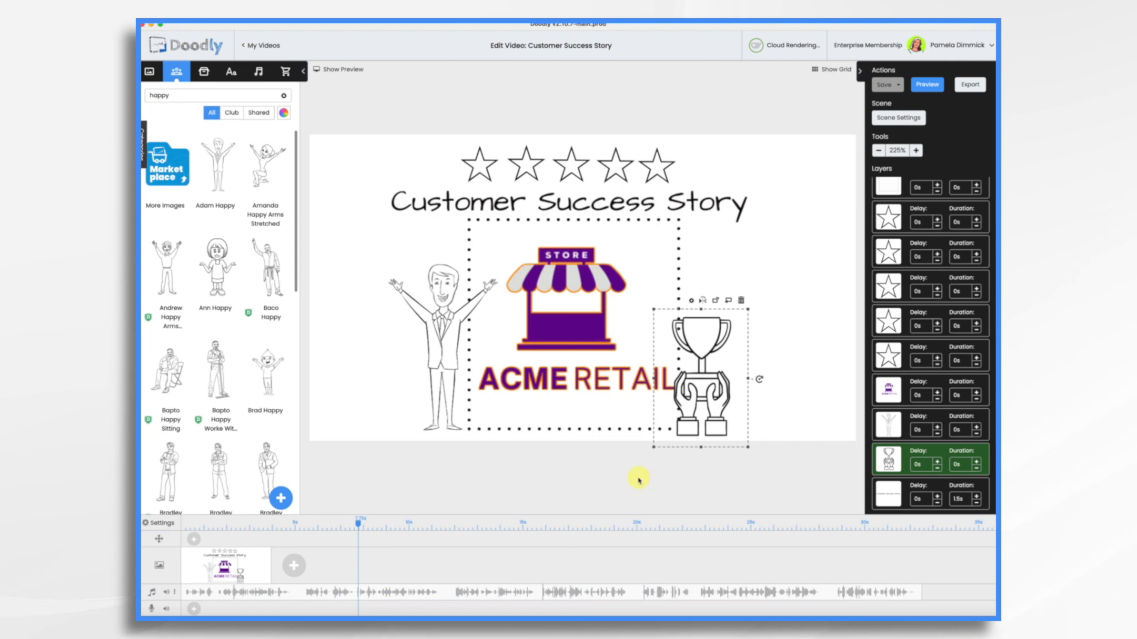
click(939, 86)
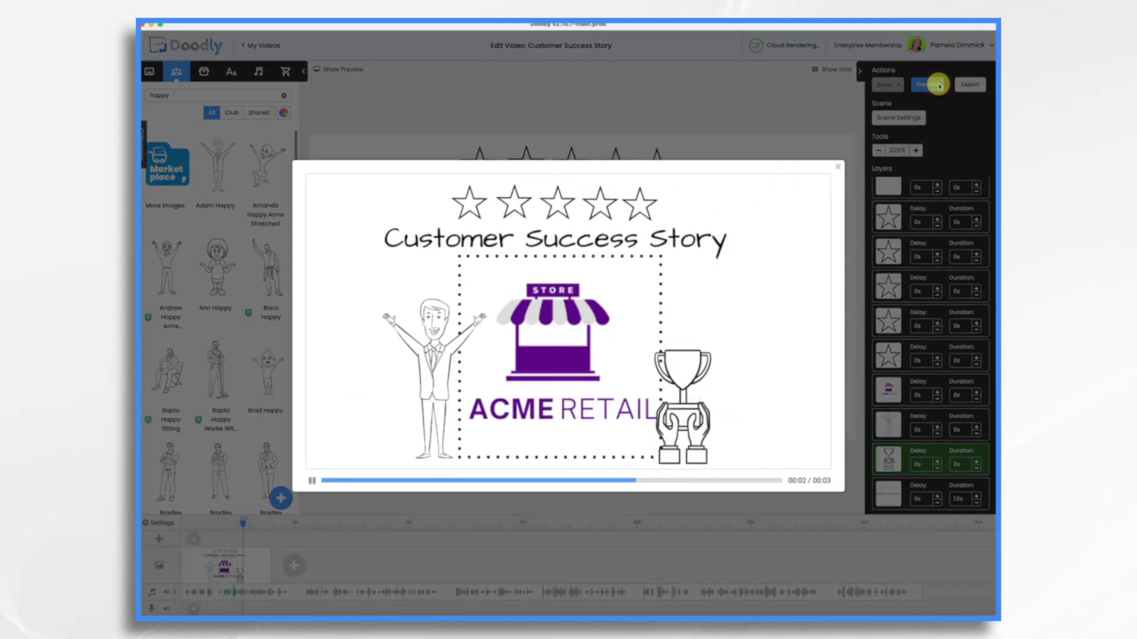
click(838, 171)
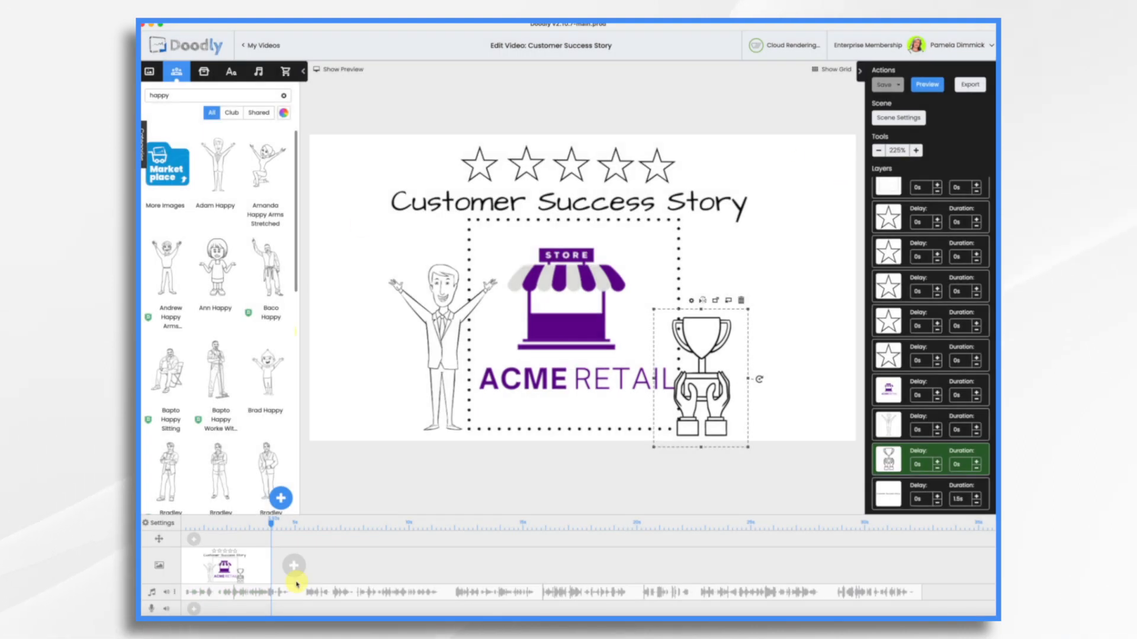
Step: Add a new scene, place the front-view-architecture-city storefront photo in it, and enlarge the photo to nearly the canvas height
click(294, 568)
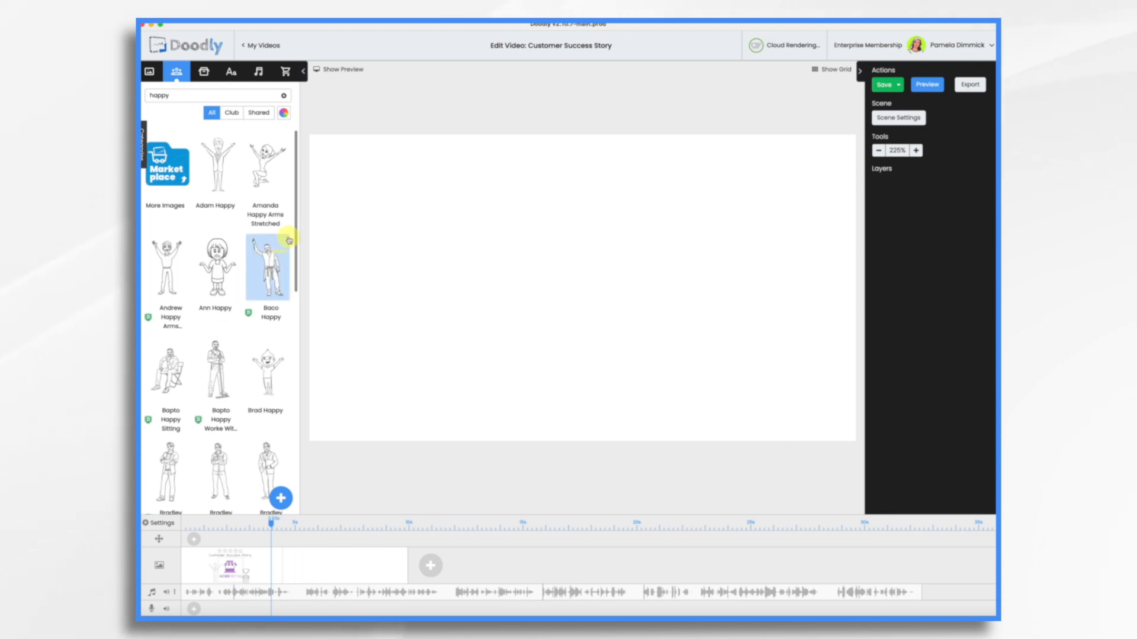
click(204, 73)
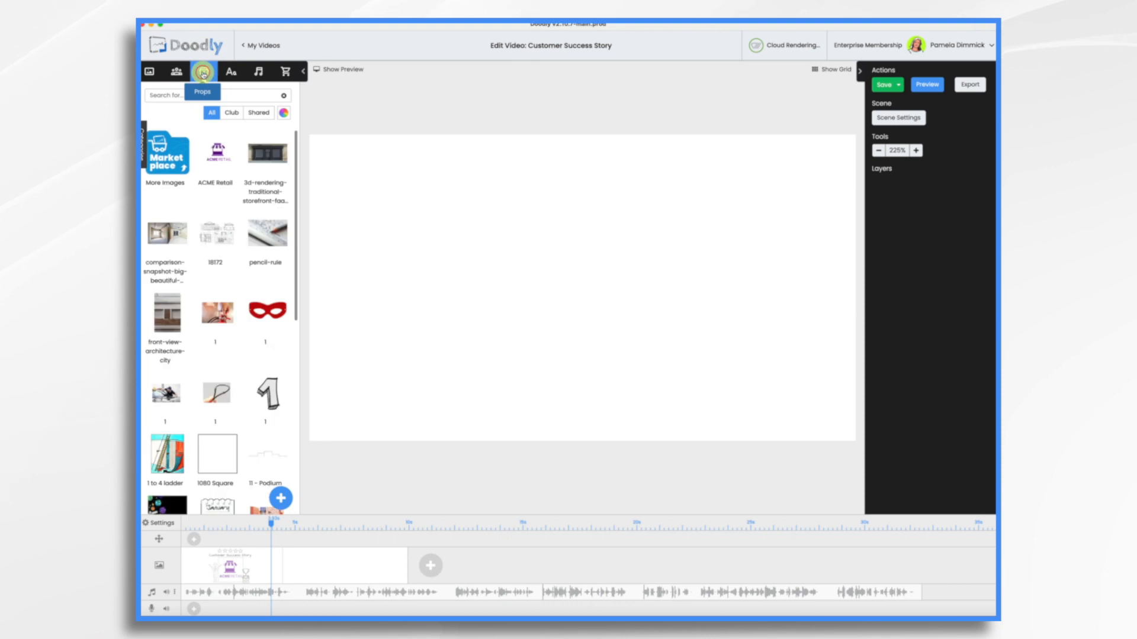
drag(174, 318, 482, 263)
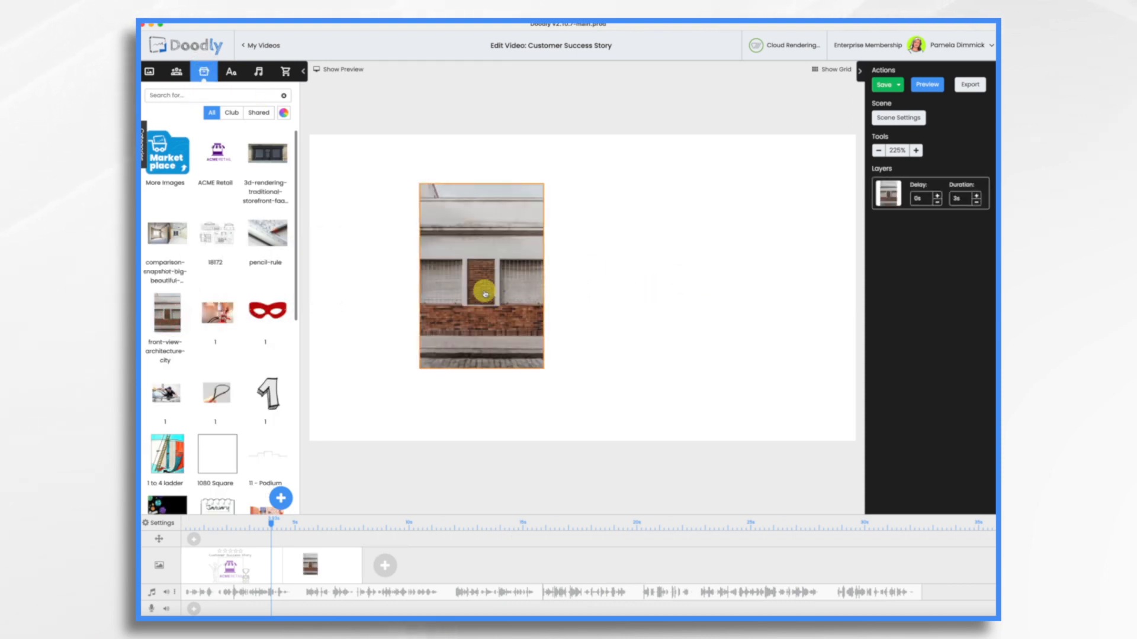
click(479, 287)
drag(544, 370, 645, 421)
drag(560, 353, 528, 324)
Step: Add the title "Acme Retail Storefront Update" in Acme-Regular to the right of the photo, near the scene's upper edge
click(231, 71)
drag(236, 123, 807, 269)
double_click(688, 259)
text(Acme Retail Storefront Update)
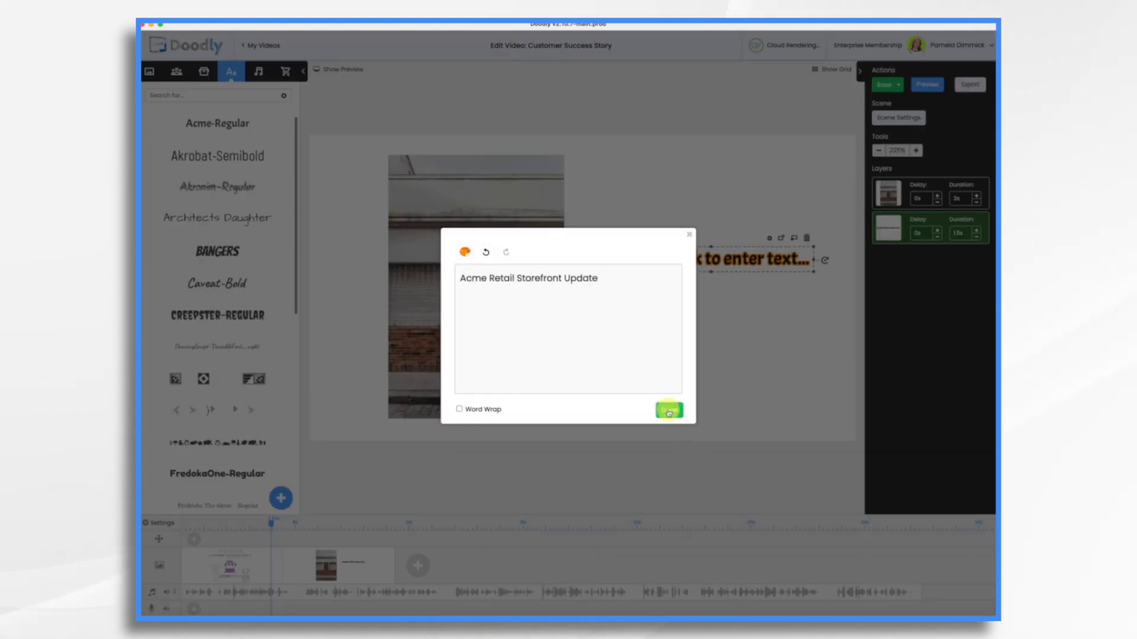
click(669, 411)
drag(711, 254, 700, 168)
Step: Add the text "BEFORE" in Acme-Regular and place it to the left of the storefront photo, near its upper edge
drag(209, 122, 717, 285)
double_click(721, 290)
text(BEFORE)
click(664, 416)
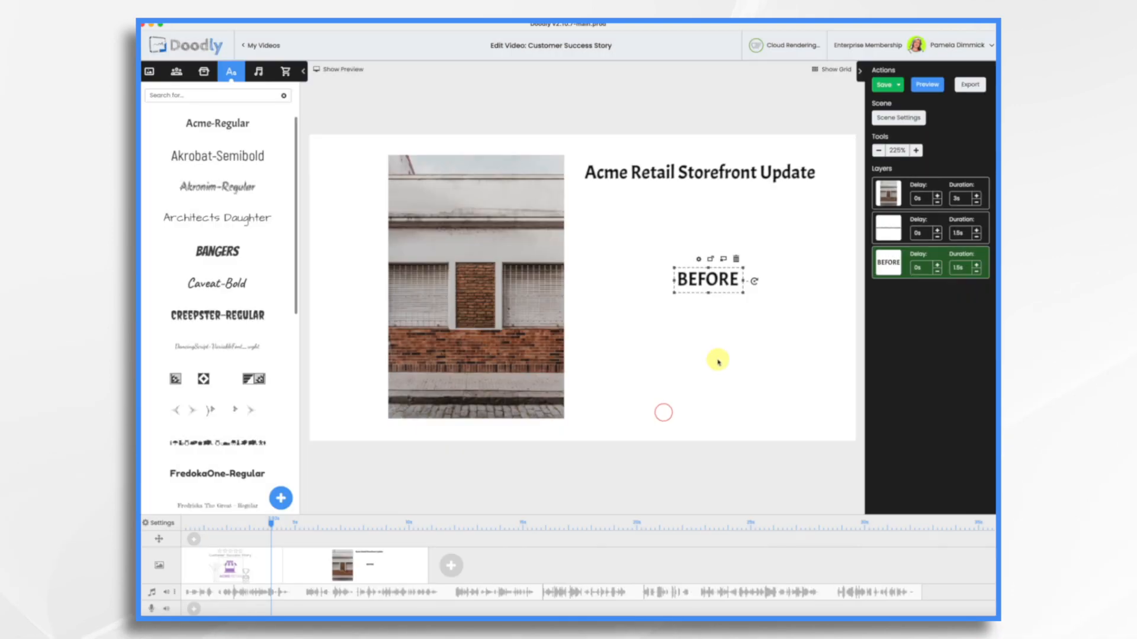
drag(713, 278, 357, 193)
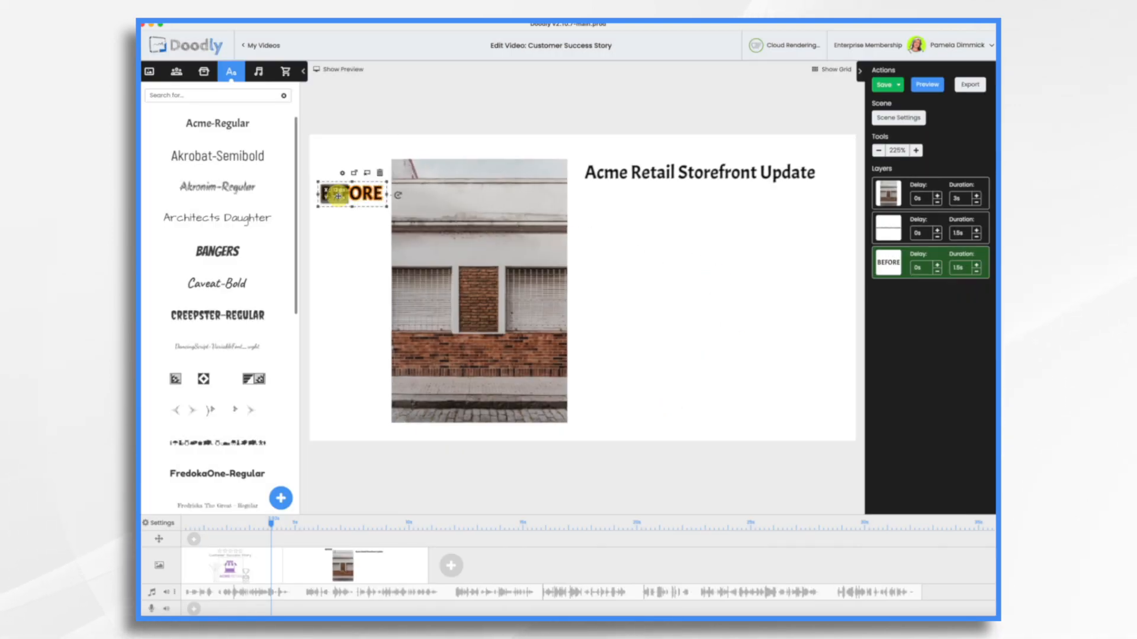
Step: Rename the imported 3d-rendering storefront image in the props library as Acme After
click(205, 73)
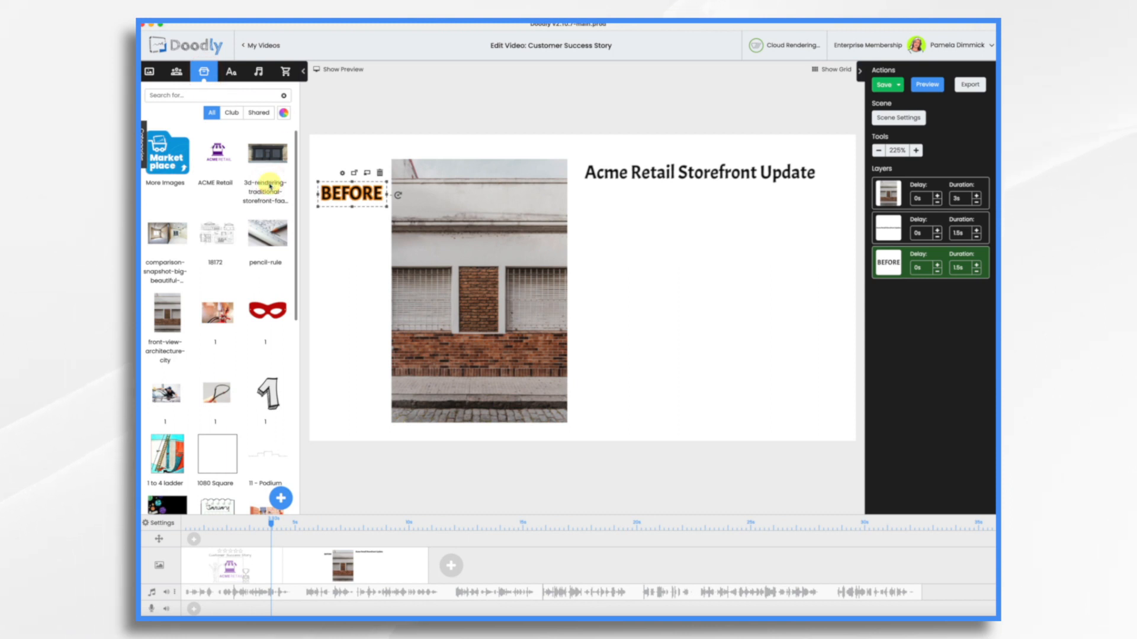
right_click(286, 167)
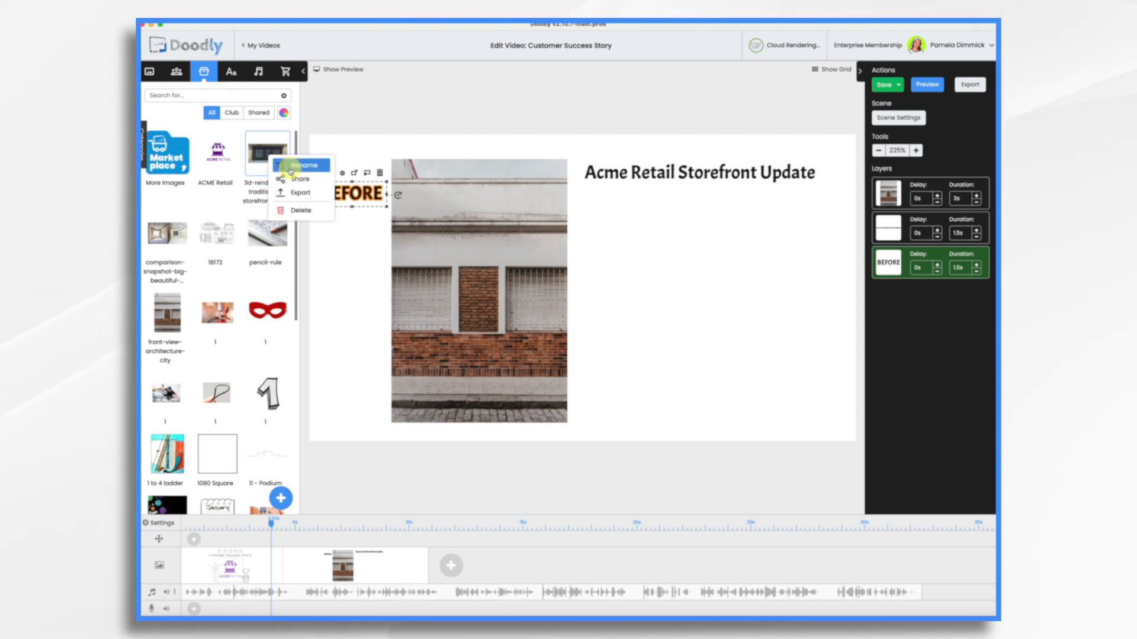
click(290, 170)
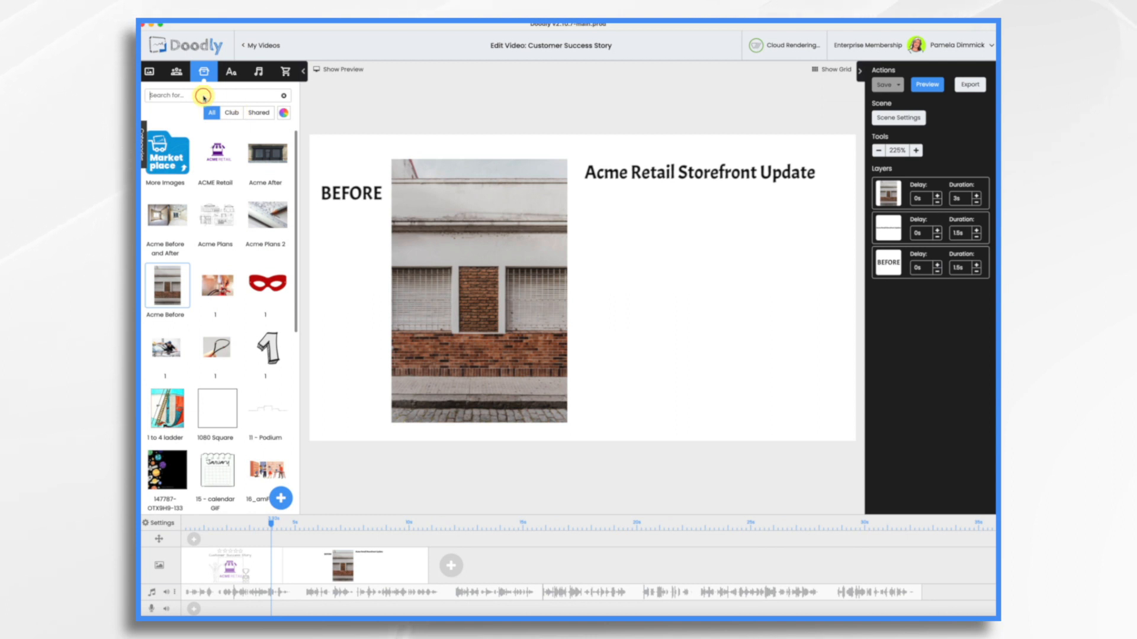
Step: Find the Curved Arrow Left prop with the search "arrow" and place it below BEFORE, rotated to point at the photo
text(arrow)
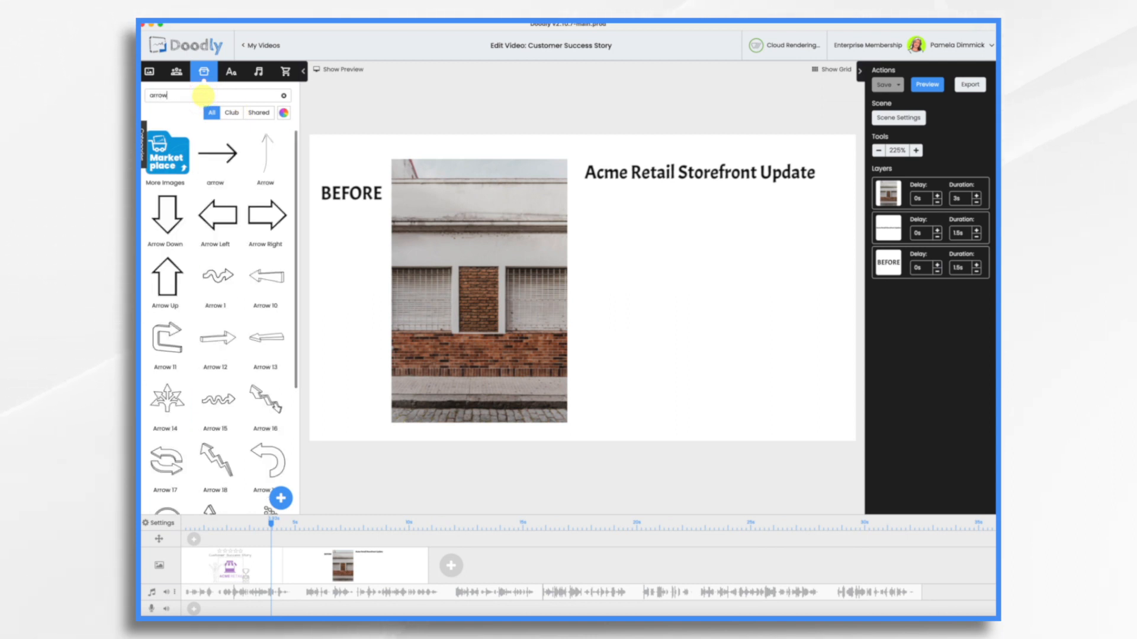
scroll(172, 337, down, 15)
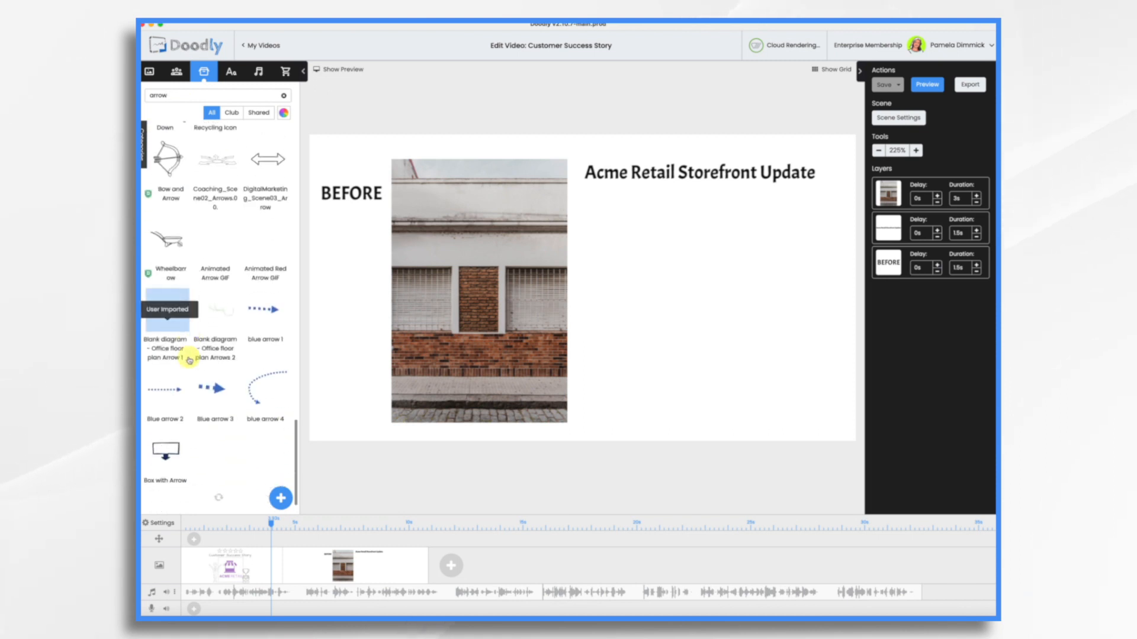
scroll(189, 359, down, 8)
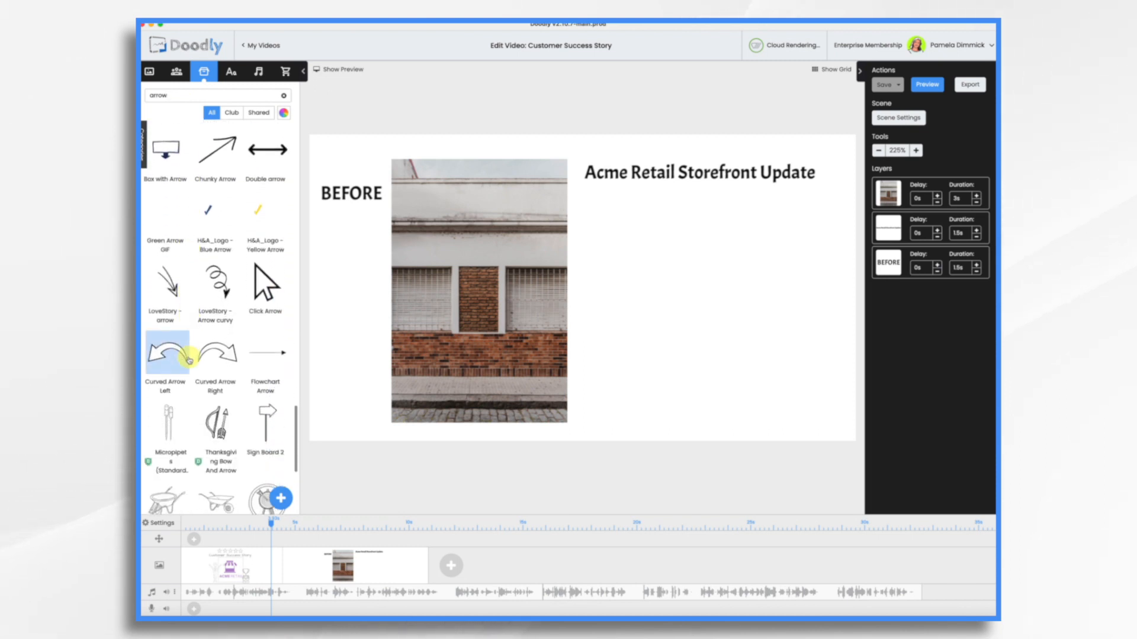
drag(171, 353, 354, 243)
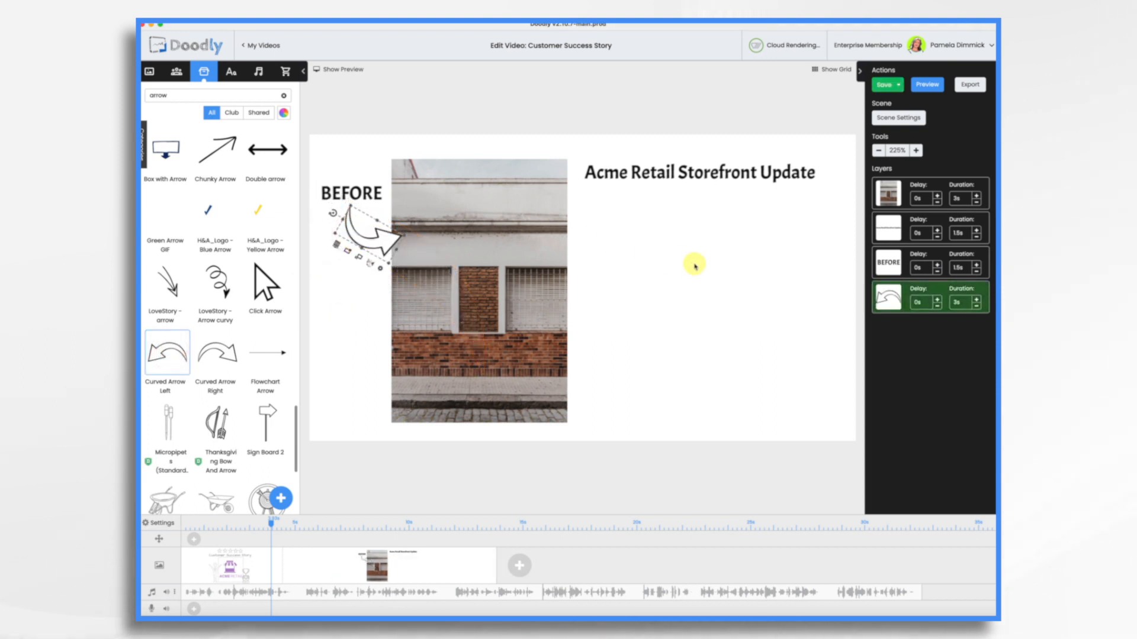
click(694, 264)
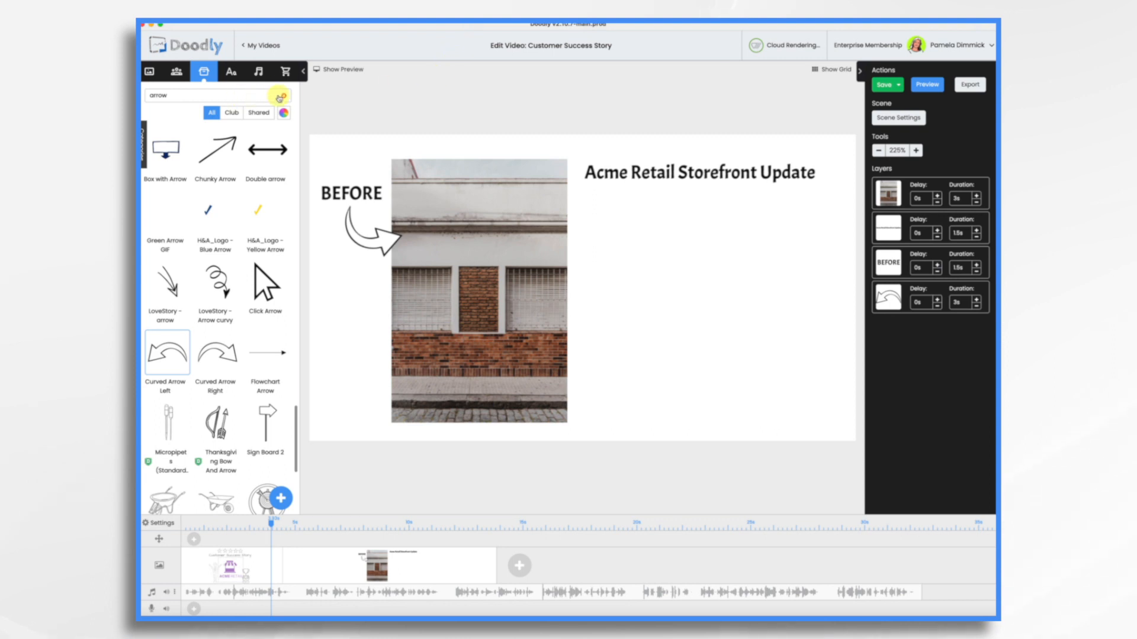
click(285, 96)
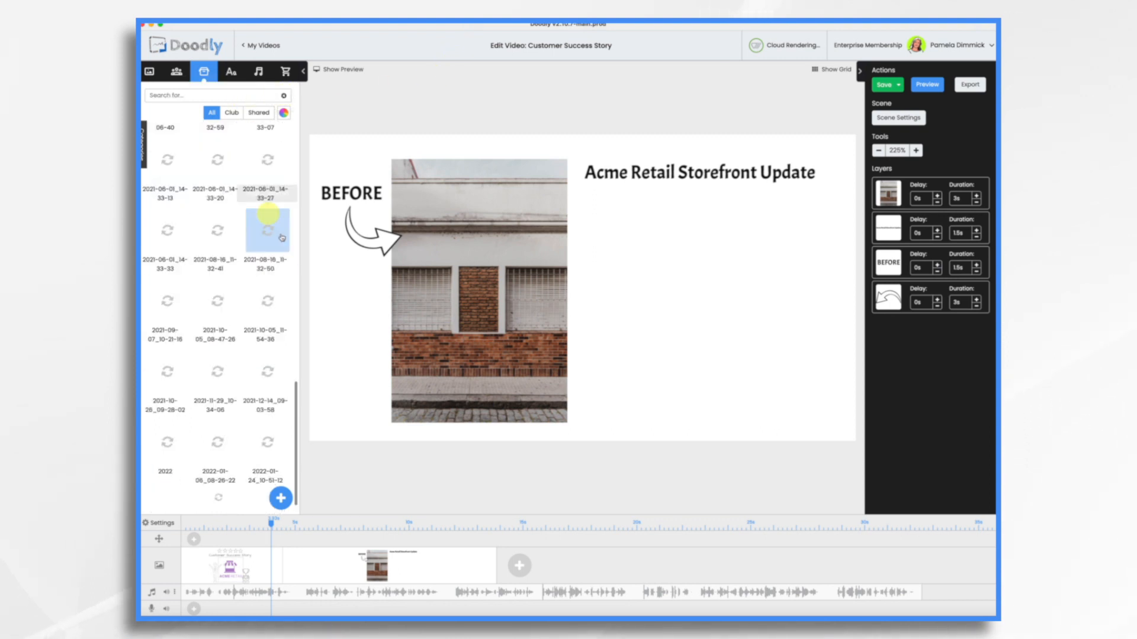
scroll(230, 183, up, 15)
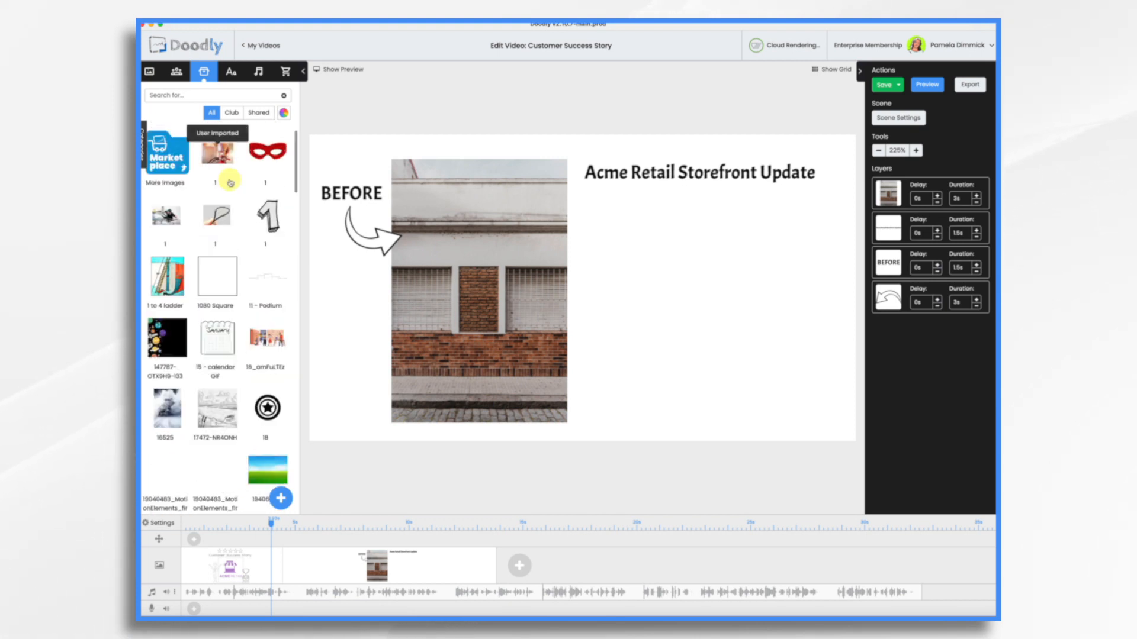
Step: Set the storefront photo's reveal mode to Fade in the asset editor and save the change
click(520, 381)
click(499, 301)
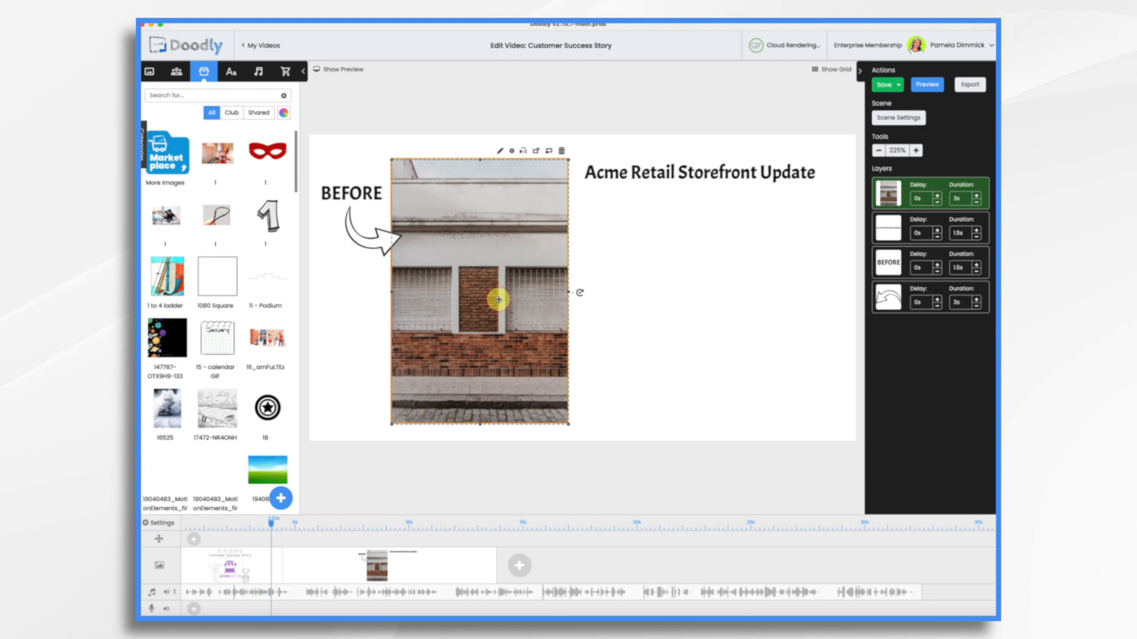
click(499, 151)
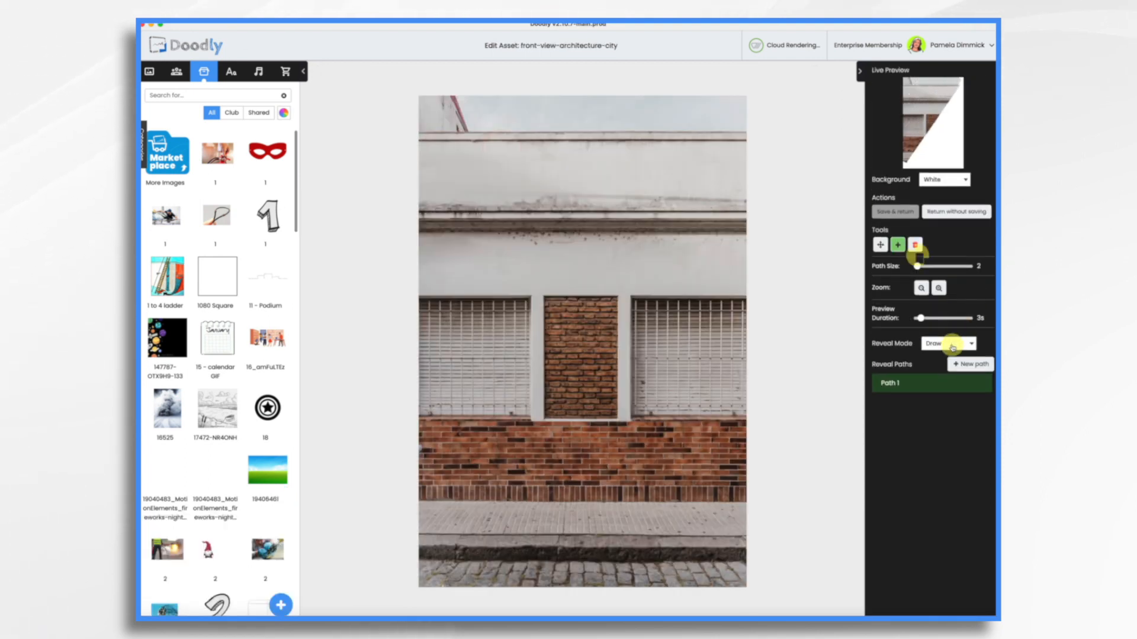
click(955, 342)
click(940, 357)
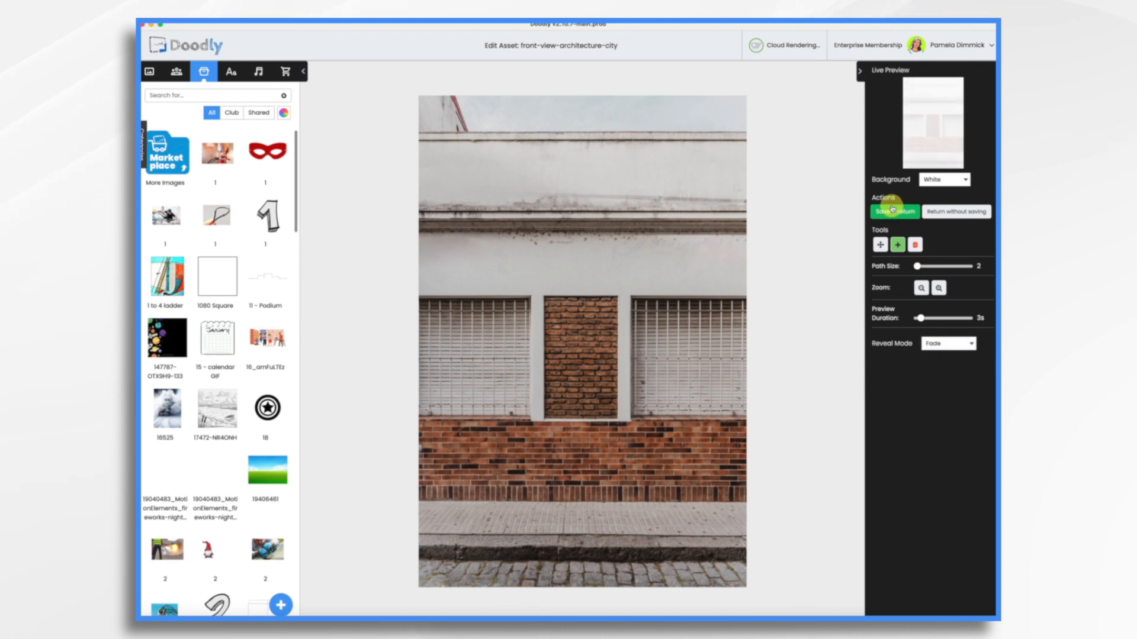
click(884, 210)
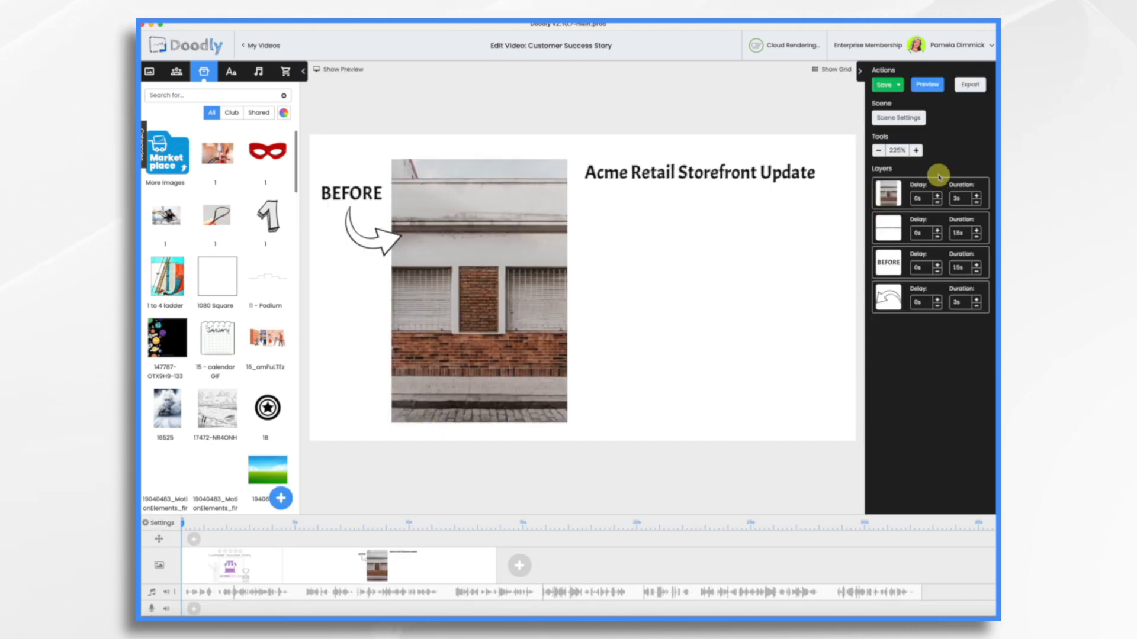
Step: Set the storefront photo layer's duration to 1s
click(976, 201)
click(976, 201)
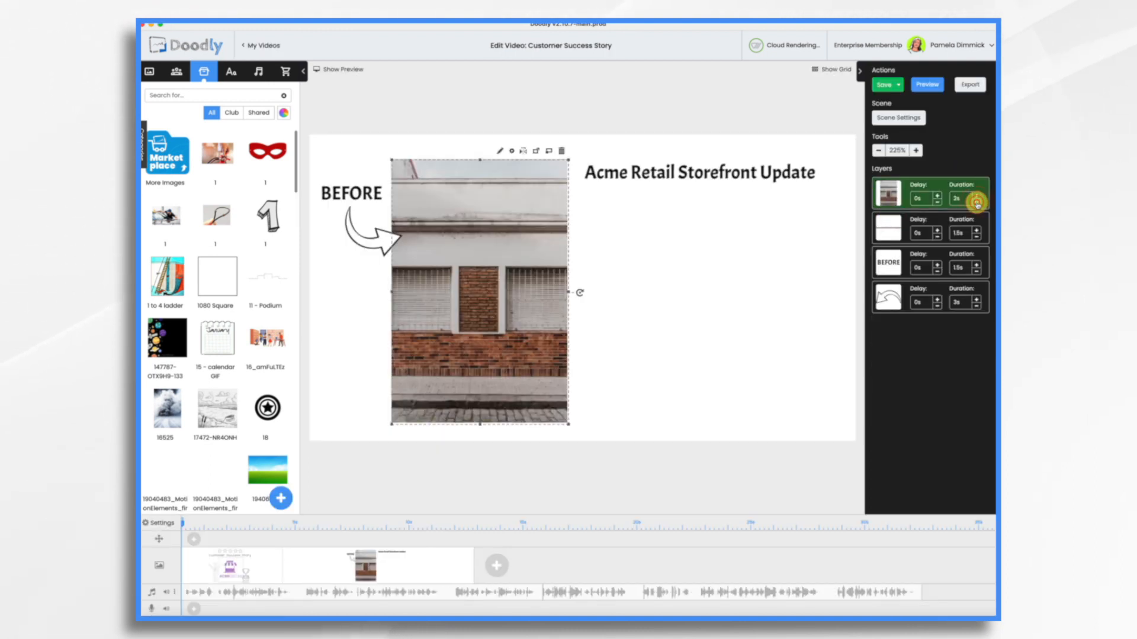
click(976, 201)
Step: Move the BEFORE and arrow layers above the title text layer and set the arrow's duration to 1s
drag(888, 264, 902, 230)
drag(888, 298, 886, 263)
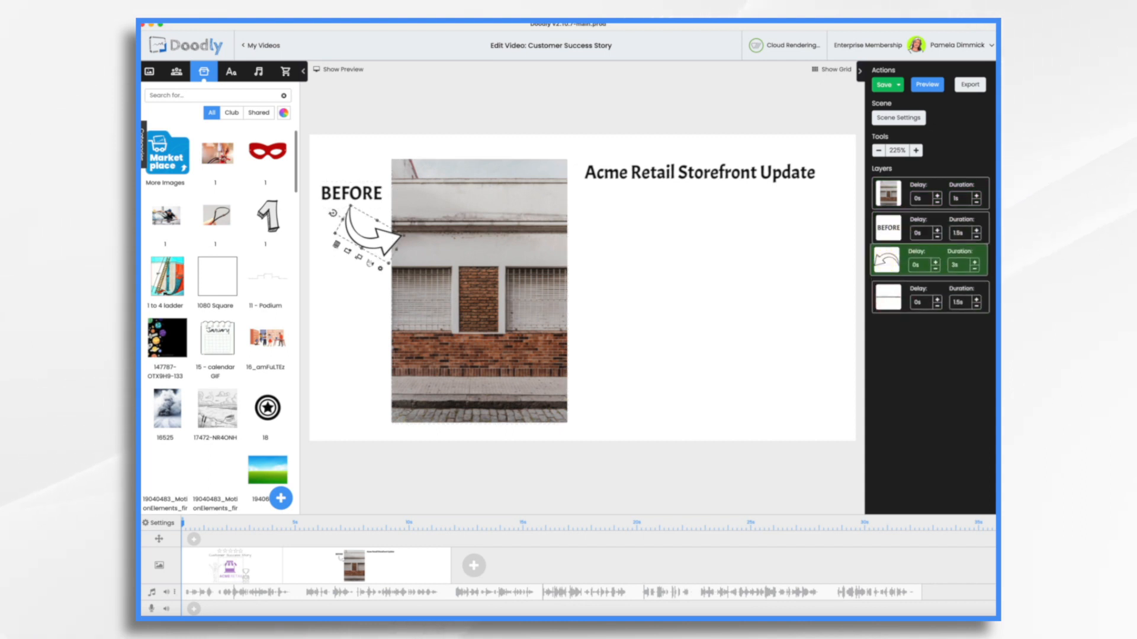
click(977, 272)
click(977, 271)
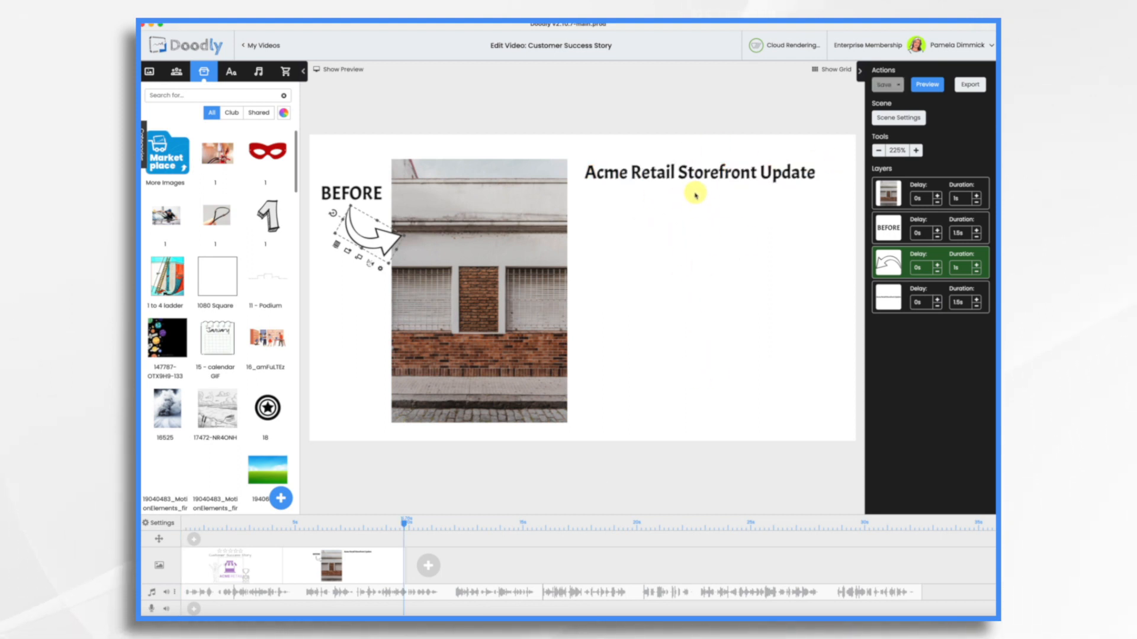
Step: Search the characters for "archi" and place Luciana Engineer over the right edge of the storefront photo
click(174, 72)
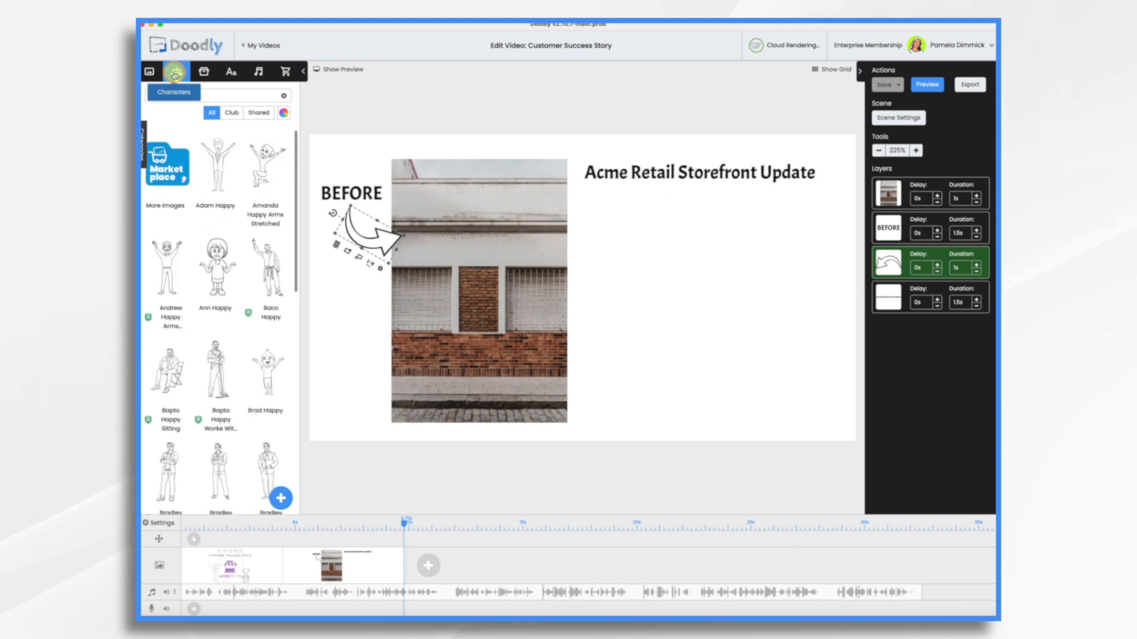
click(205, 96)
text(archi)
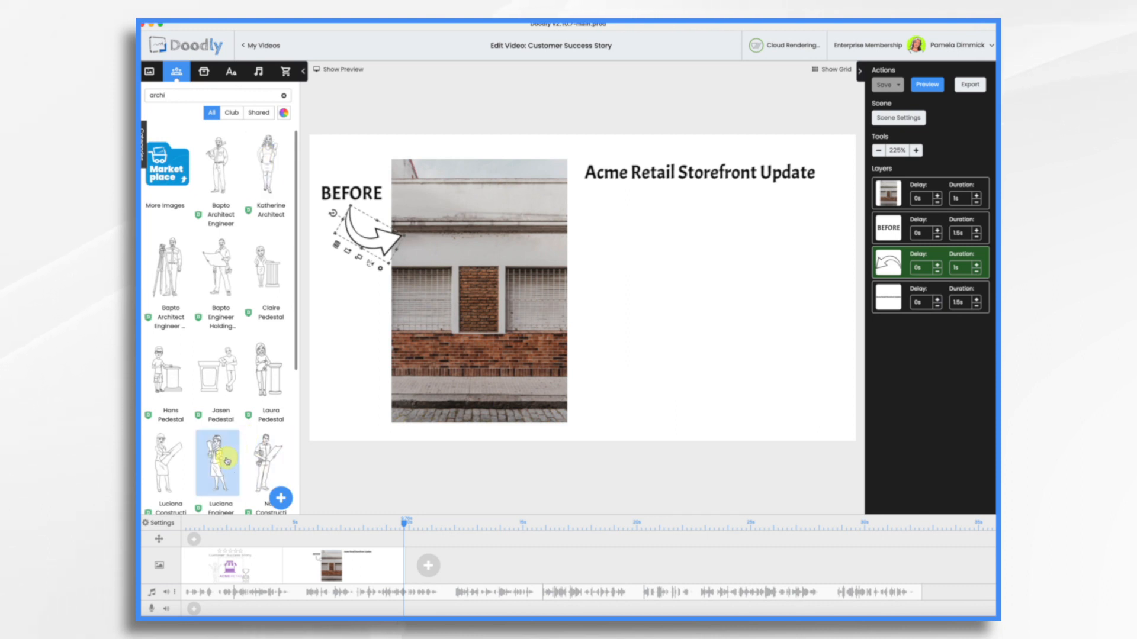
scroll(224, 455, down, 2)
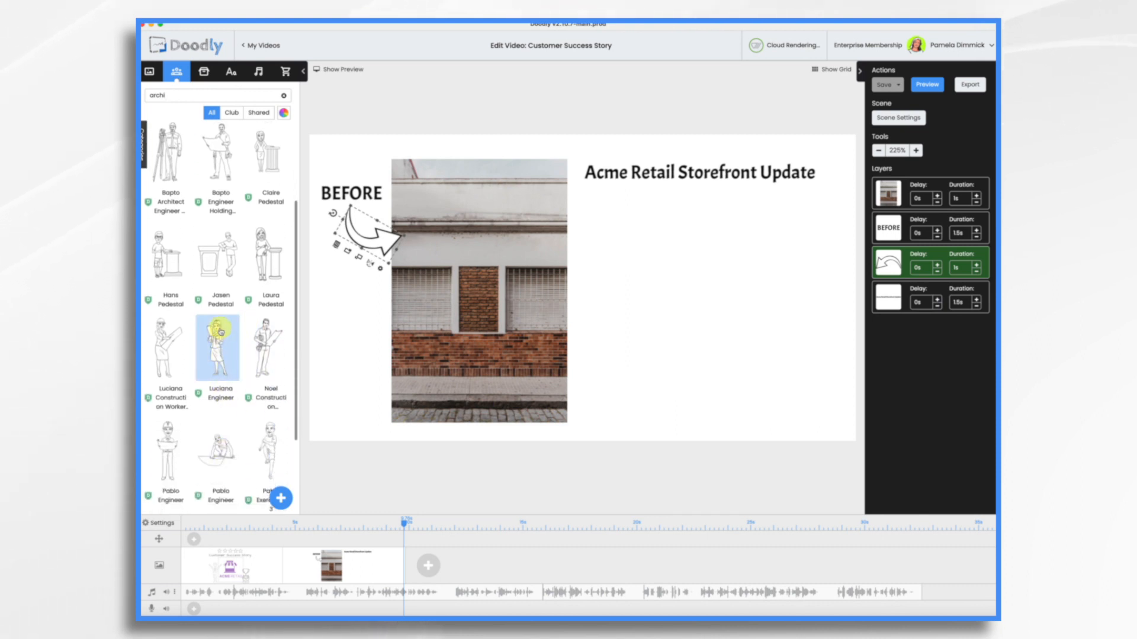
drag(220, 335, 563, 301)
Step: Move the title text layer to the first position in the layer order and set its duration to 0s
drag(893, 298, 980, 203)
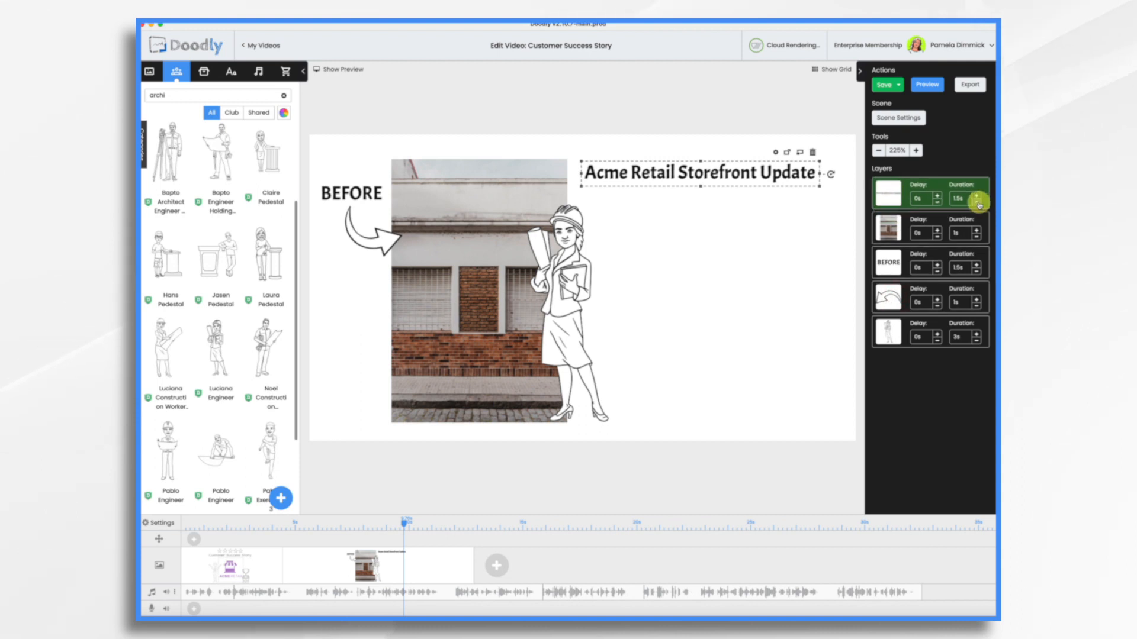
click(978, 202)
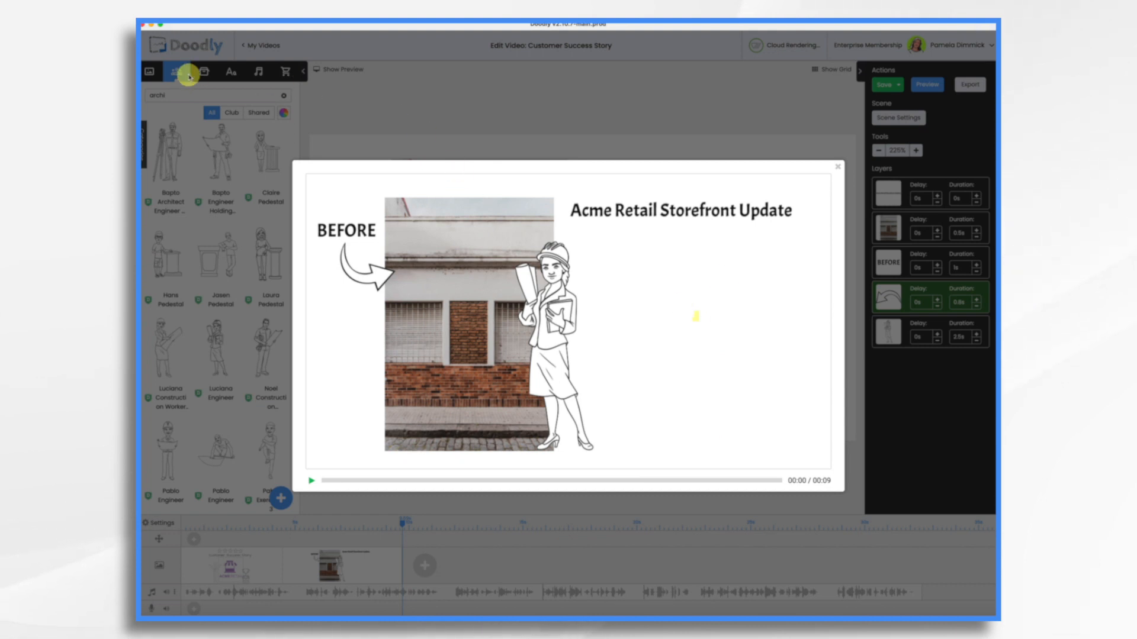
Step: Search the props for "acme" and place the Acme Plans drawing beside the engineer, below the title
click(205, 75)
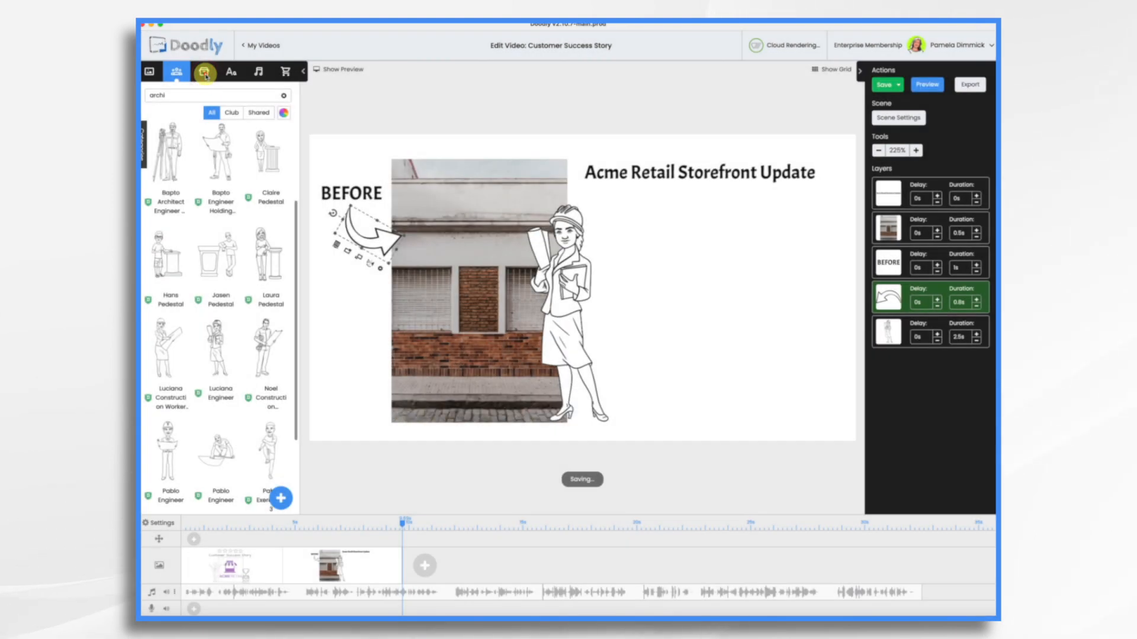
click(205, 73)
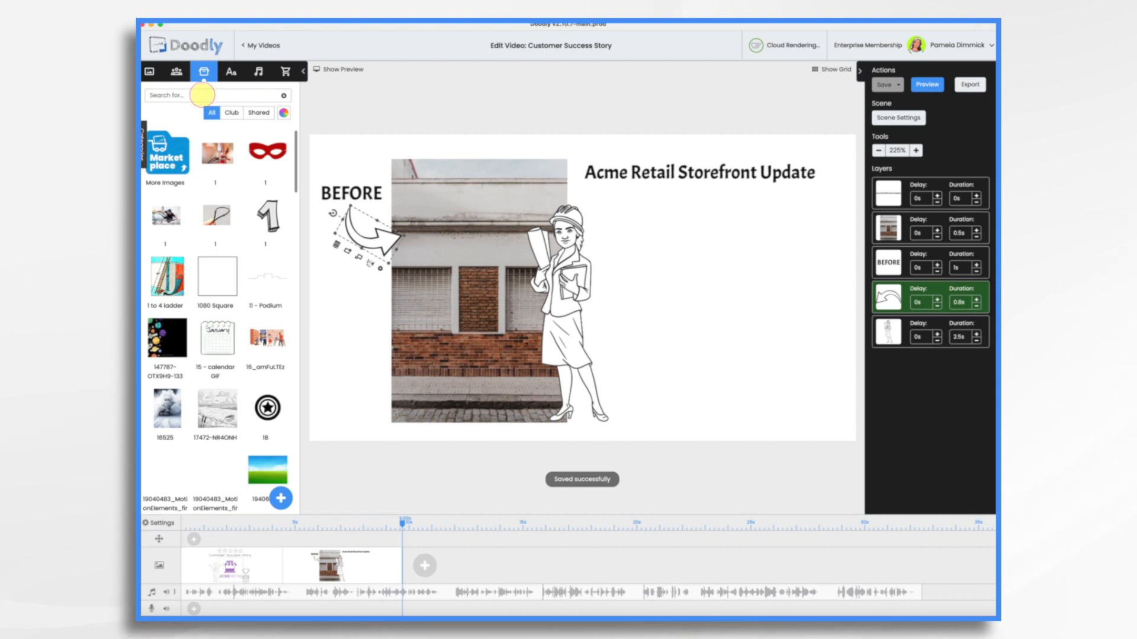
click(202, 97)
text(acme)
scroll(246, 438, down, 3)
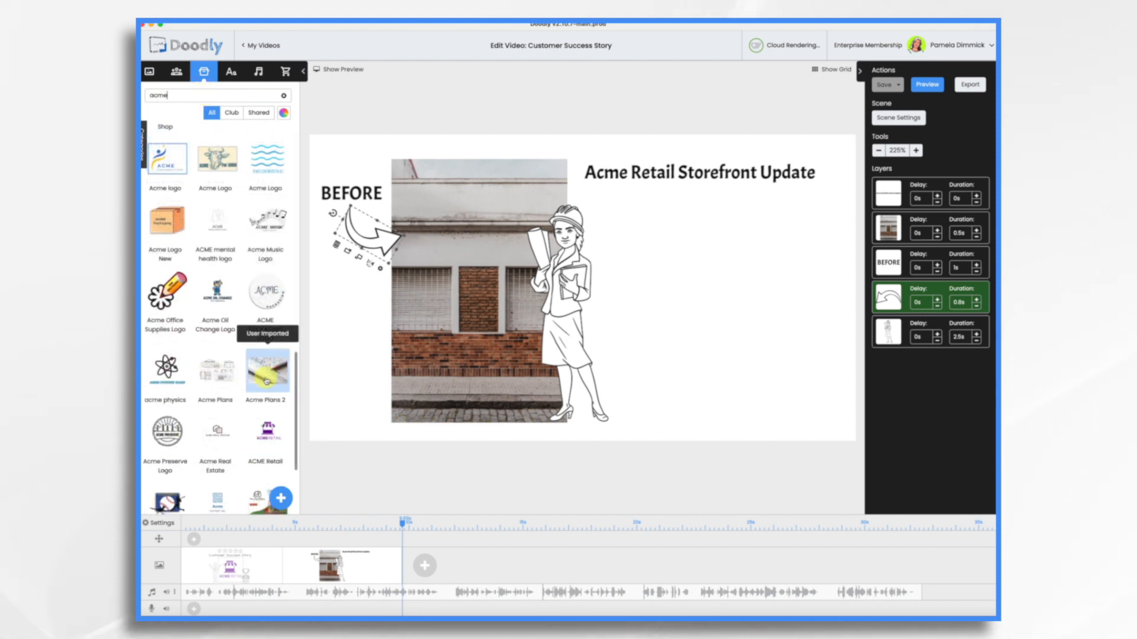
drag(219, 379, 761, 342)
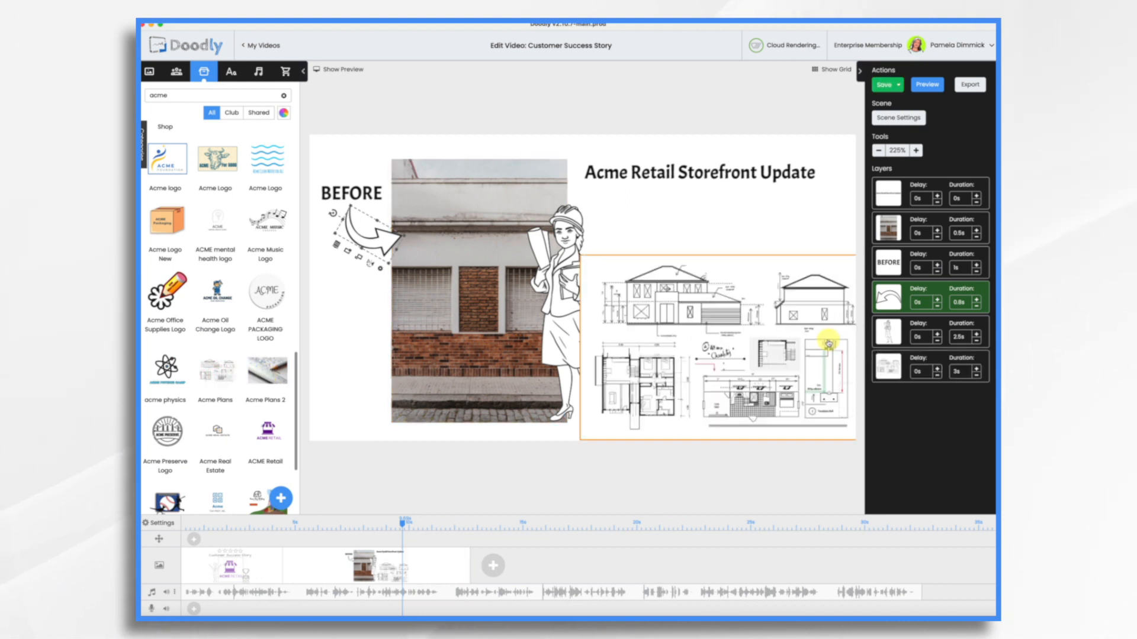
drag(746, 361, 768, 335)
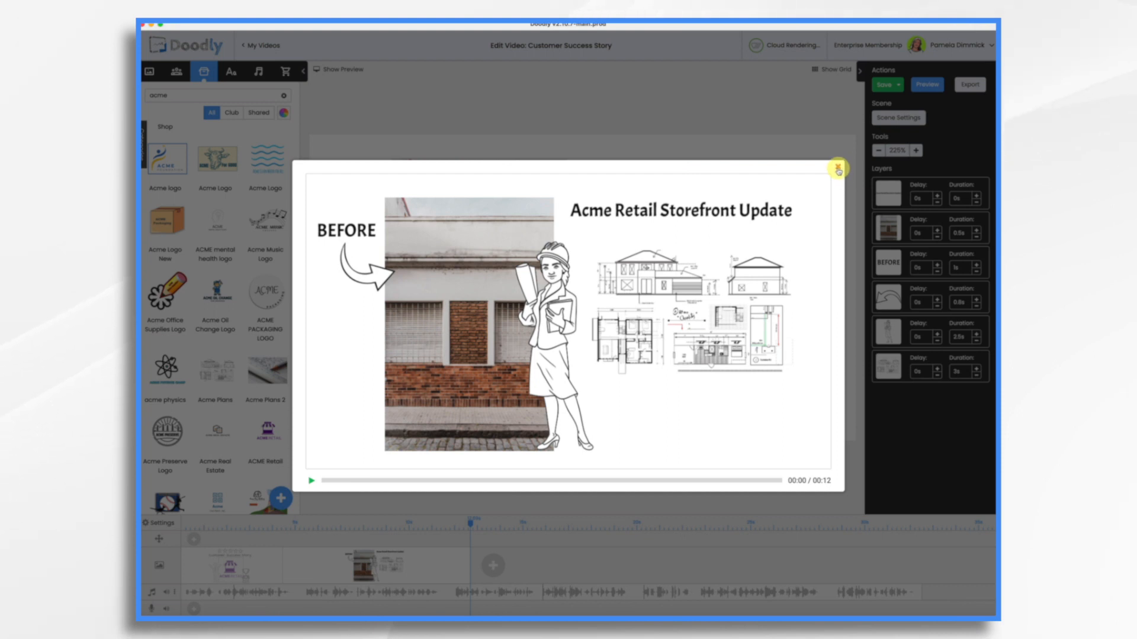
click(839, 170)
click(633, 321)
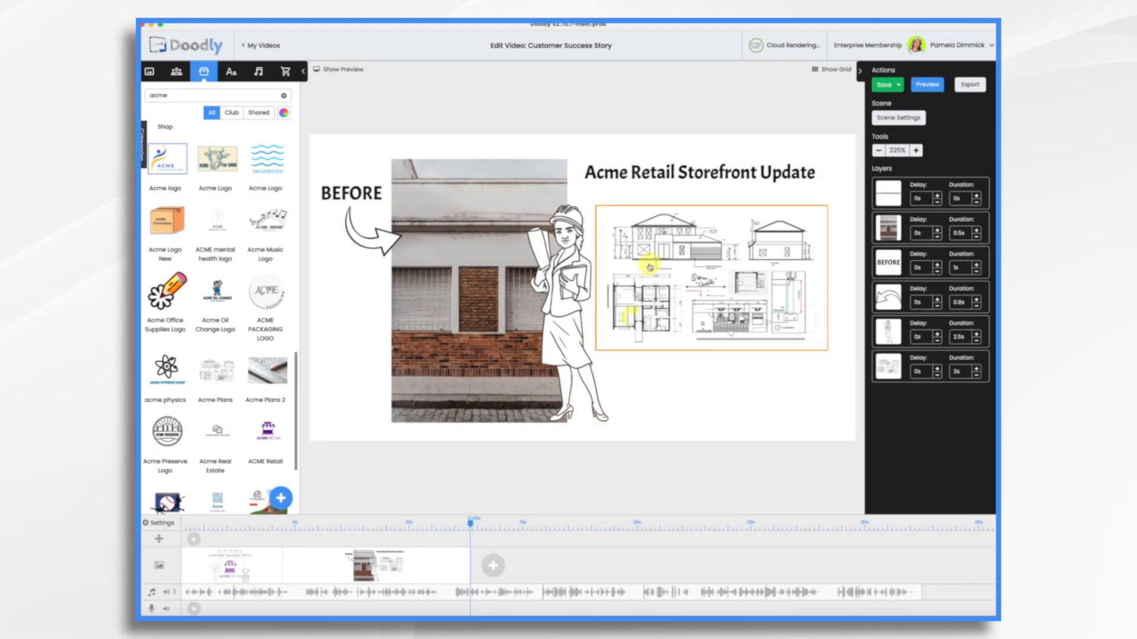
click(394, 445)
Step: Search the props for "calend" and place the Desk Calendar enlarged over the middle of the scene
click(188, 96)
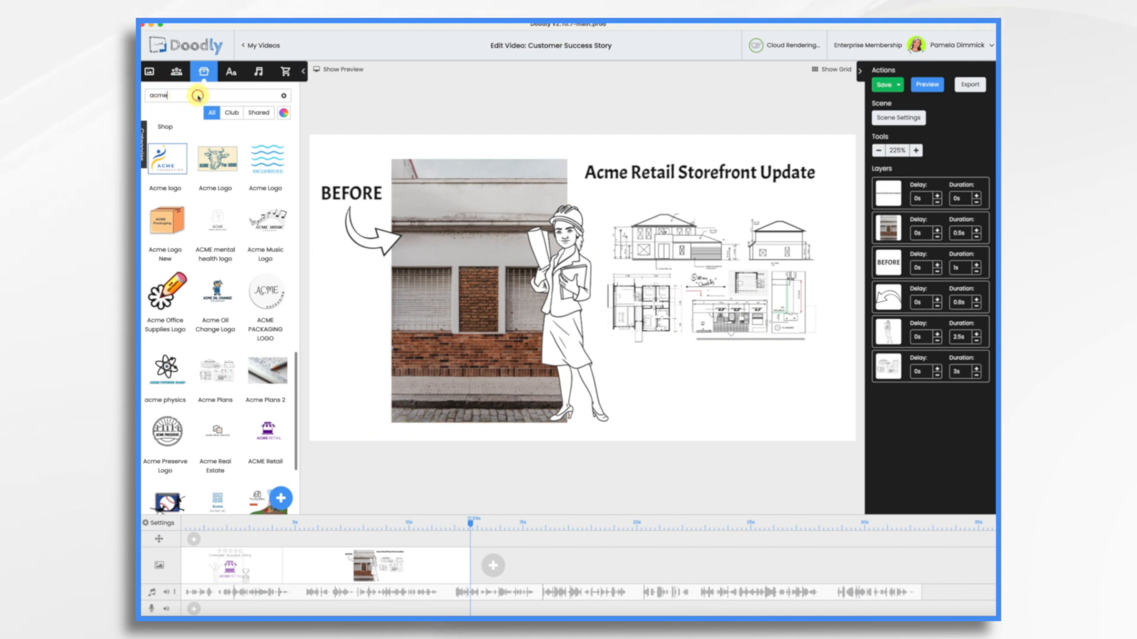
text(calend)
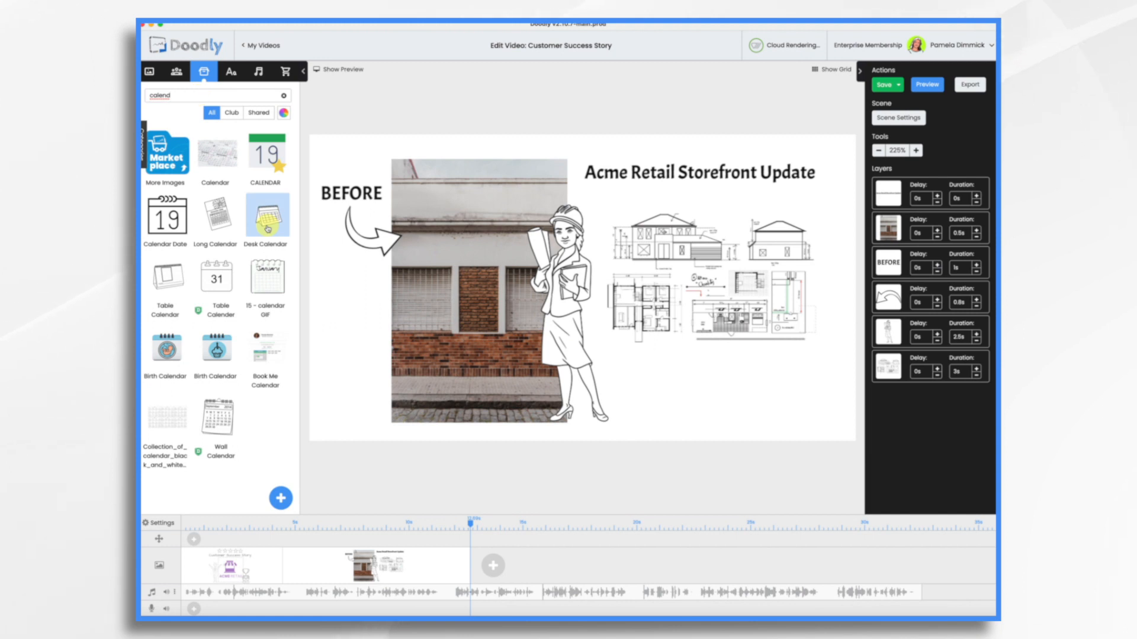
drag(269, 226, 434, 321)
click(533, 334)
drag(600, 190, 749, 50)
drag(510, 278, 583, 296)
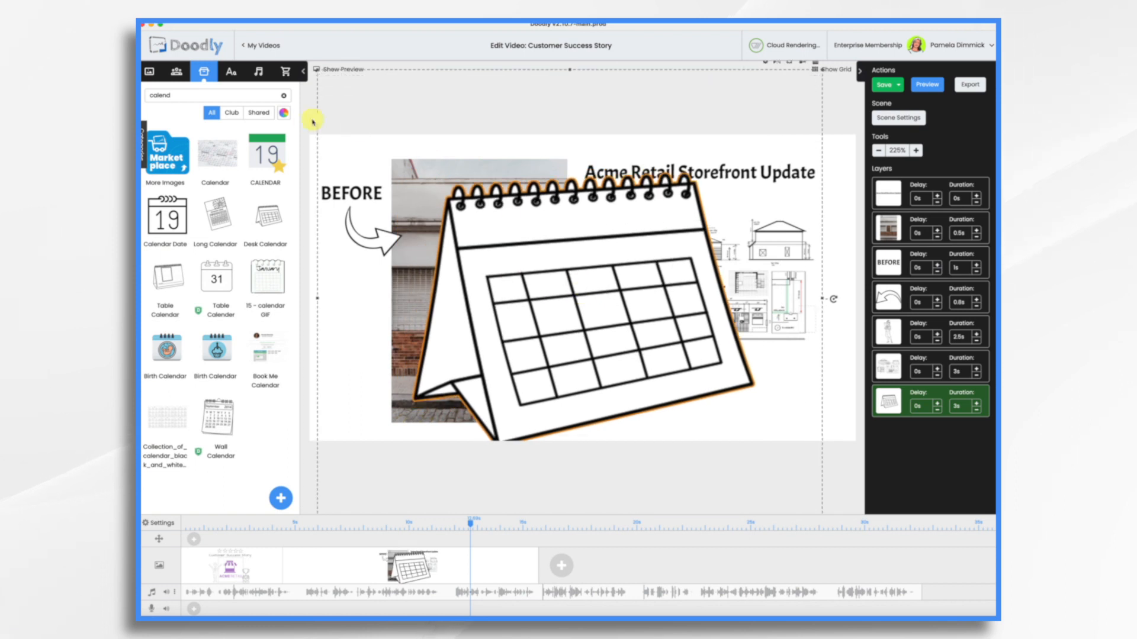
Step: Add the text "October" in Architects Daughter, tilted and enlarged to fit the calendar's header
click(231, 72)
drag(233, 219, 617, 226)
double_click(616, 222)
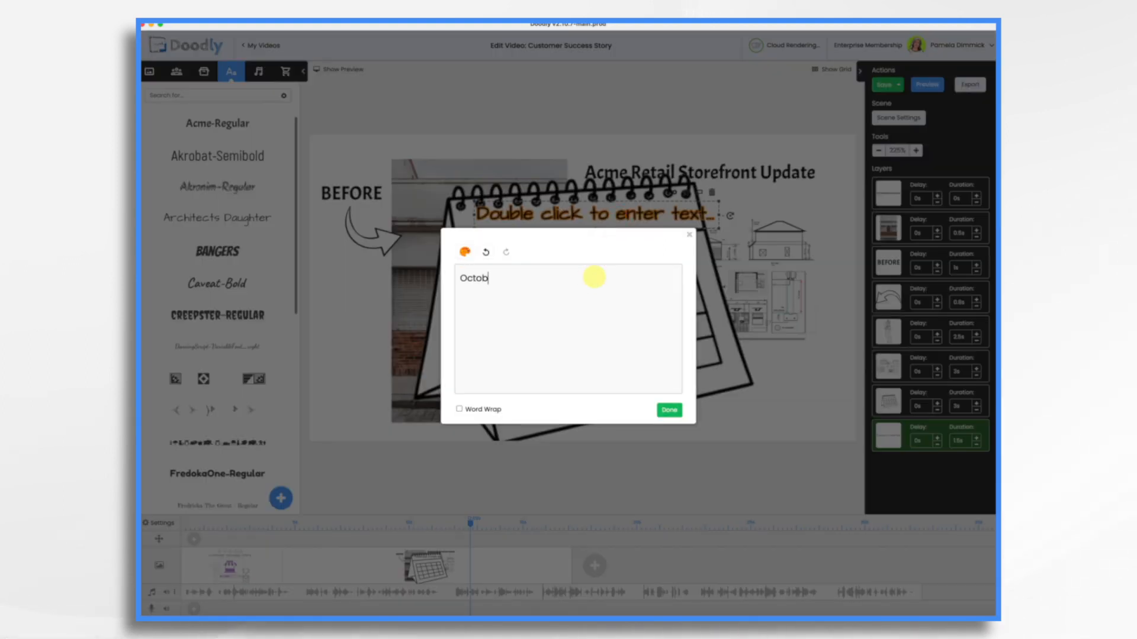
click(671, 411)
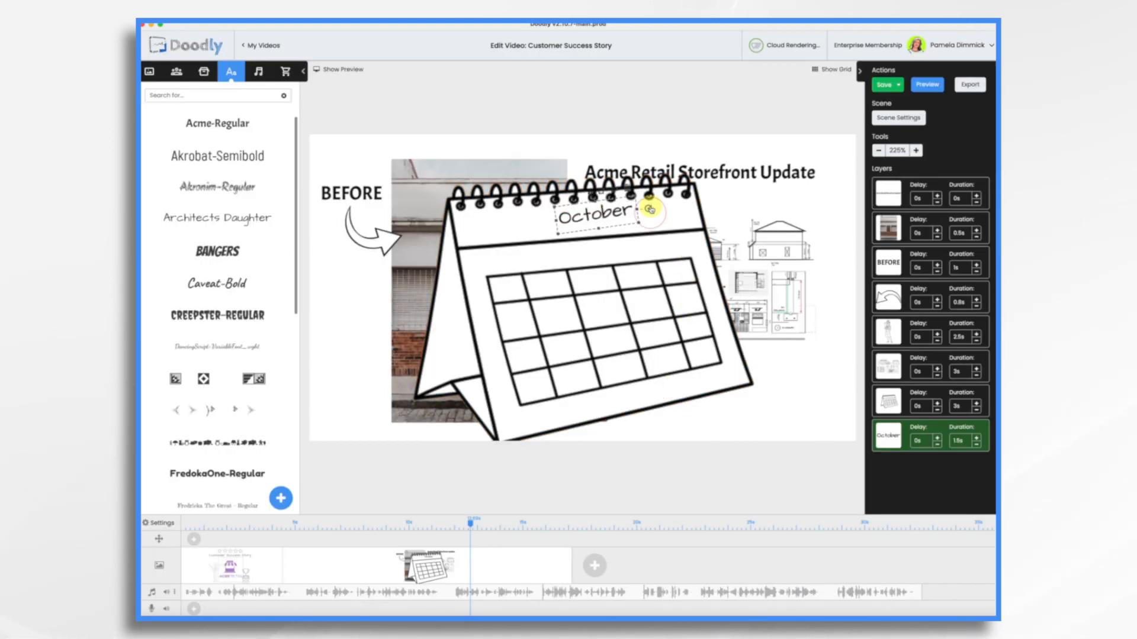
drag(659, 228, 621, 227)
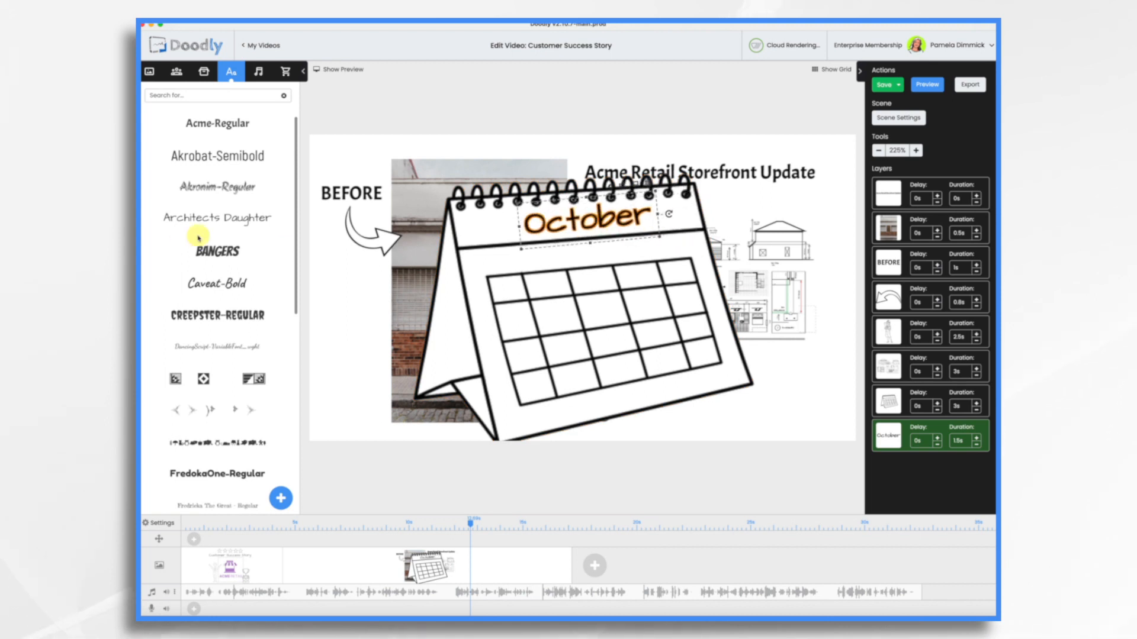
Step: Add the text "15" in Architects Daughter and fit it into a middle square of the calendar grid
drag(209, 219, 616, 310)
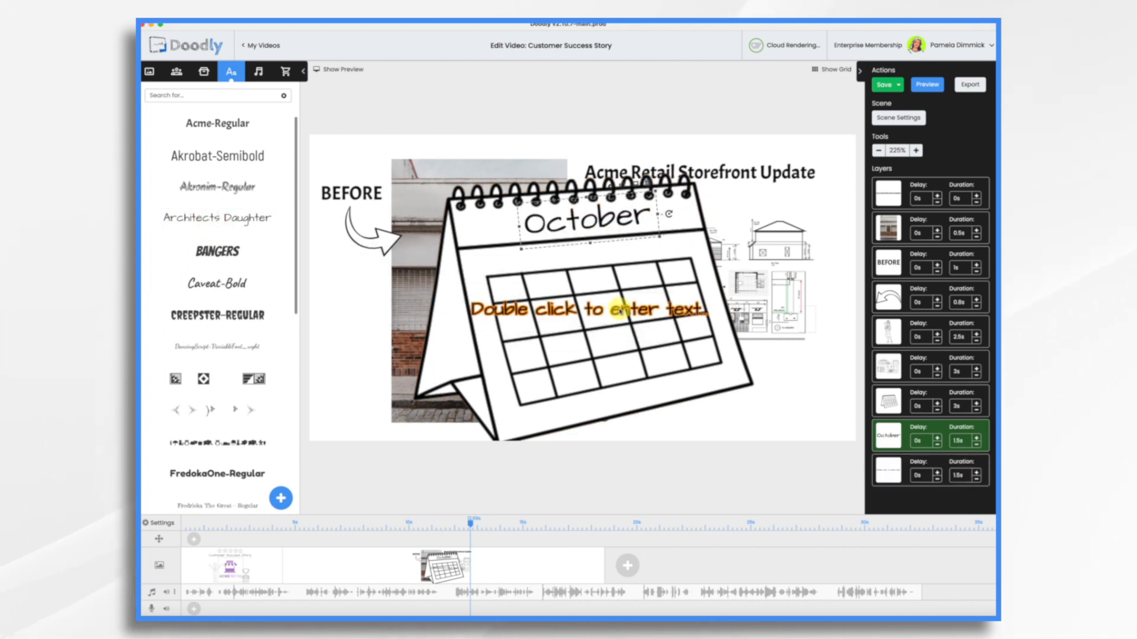
double_click(608, 311)
key(ctrl+a)
key(BackSpace)
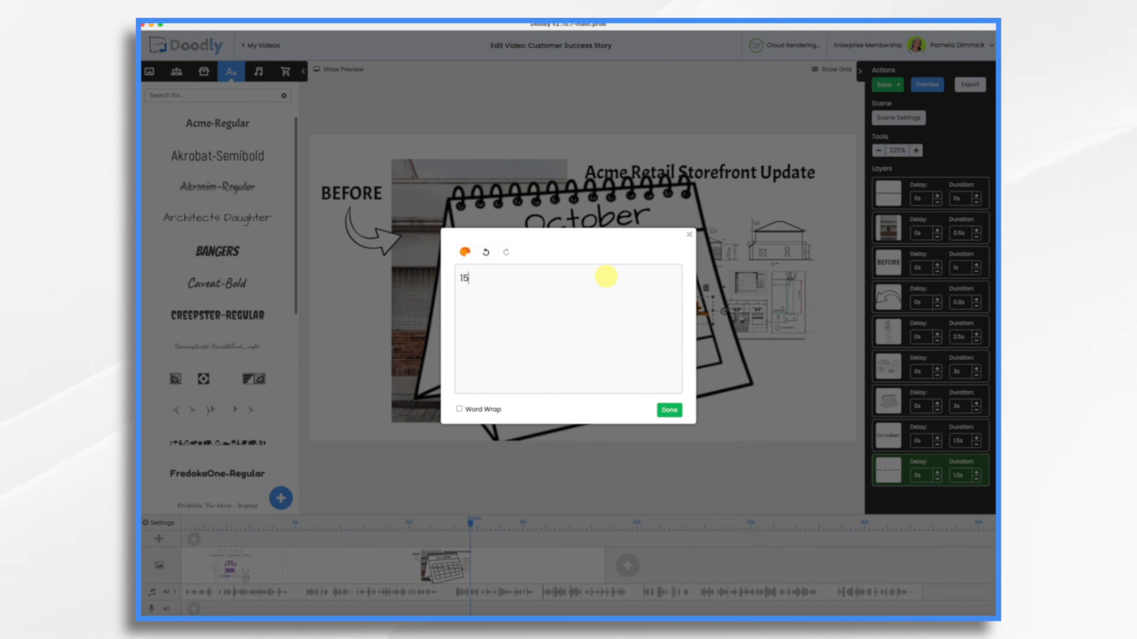
click(669, 410)
drag(610, 314, 629, 305)
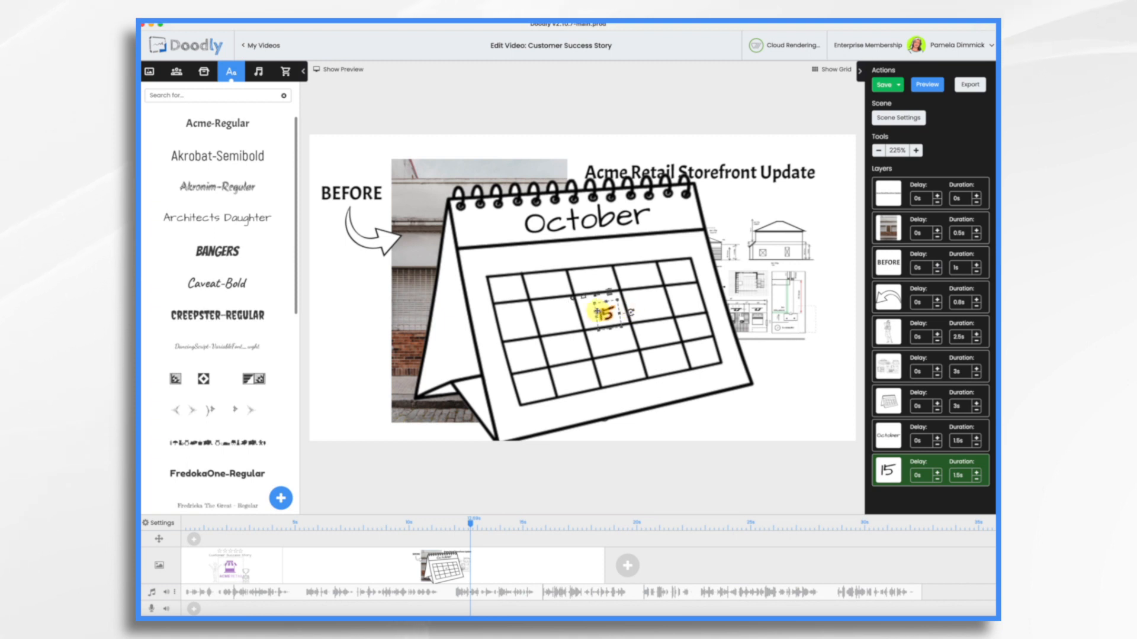
mouse_move(601, 312)
mouse_down()
mouse_move(591, 298)
mouse_move(605, 314)
mouse_up()
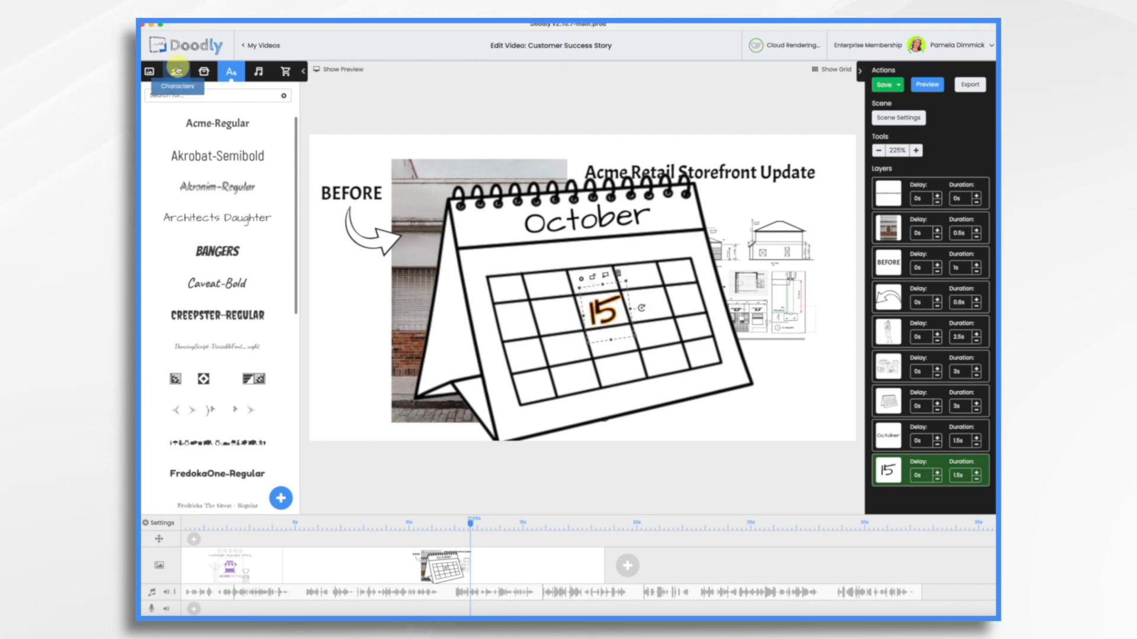
Step: Search the props for "circle" and place the red Squiggle Circle around the 15 on the calendar
click(204, 73)
click(203, 95)
text(c)
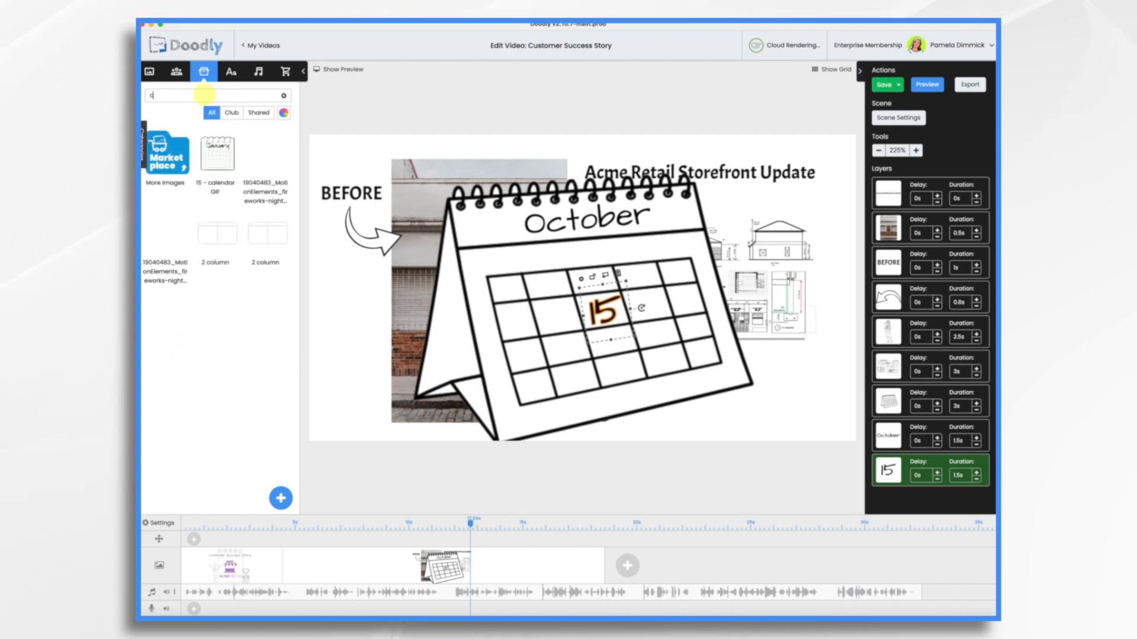
text(ircle)
scroll(220, 355, down, 2)
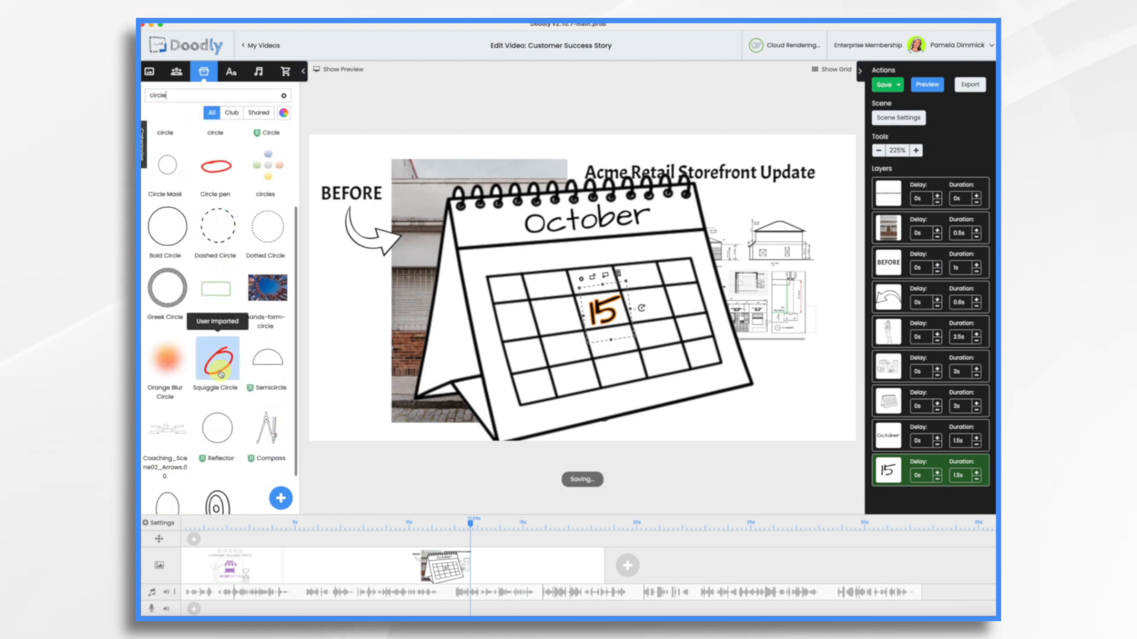
drag(221, 372, 567, 328)
drag(598, 321, 598, 323)
click(536, 332)
drag(703, 381, 640, 323)
drag(585, 296, 615, 331)
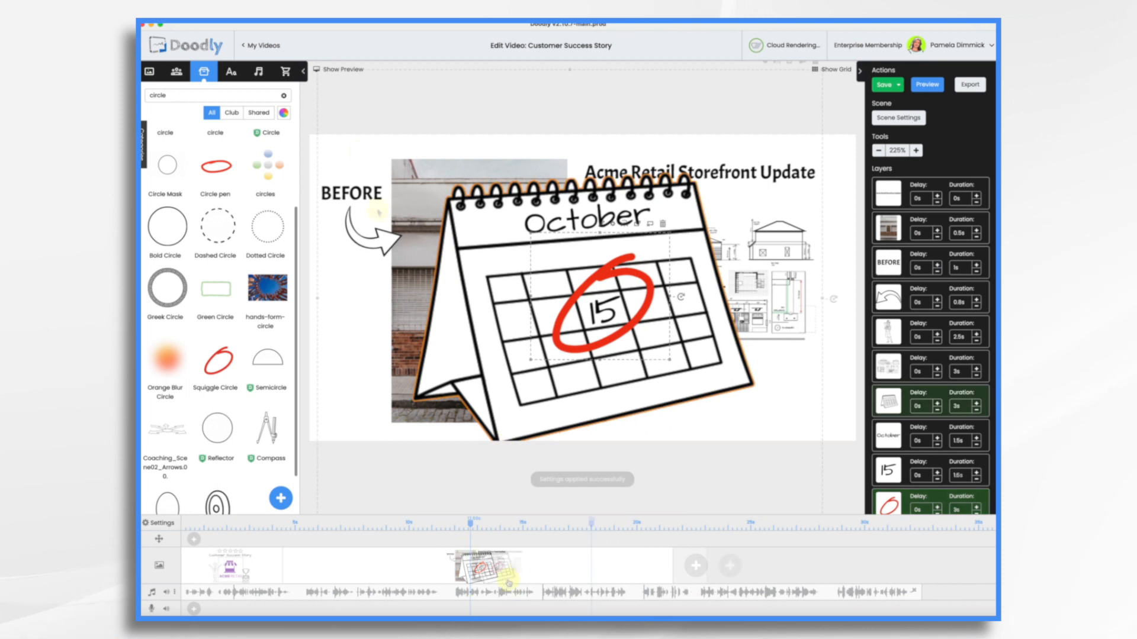
Step: Show the preview and play the storefront scene from about 13 seconds to check its timing against the voiceover
click(344, 70)
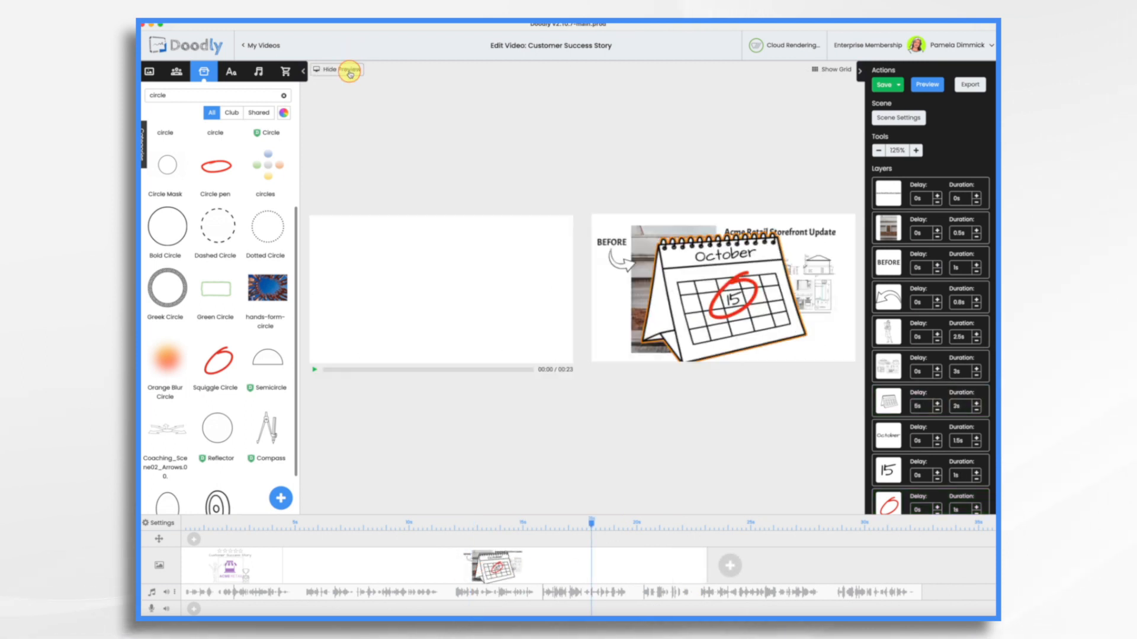
click(483, 522)
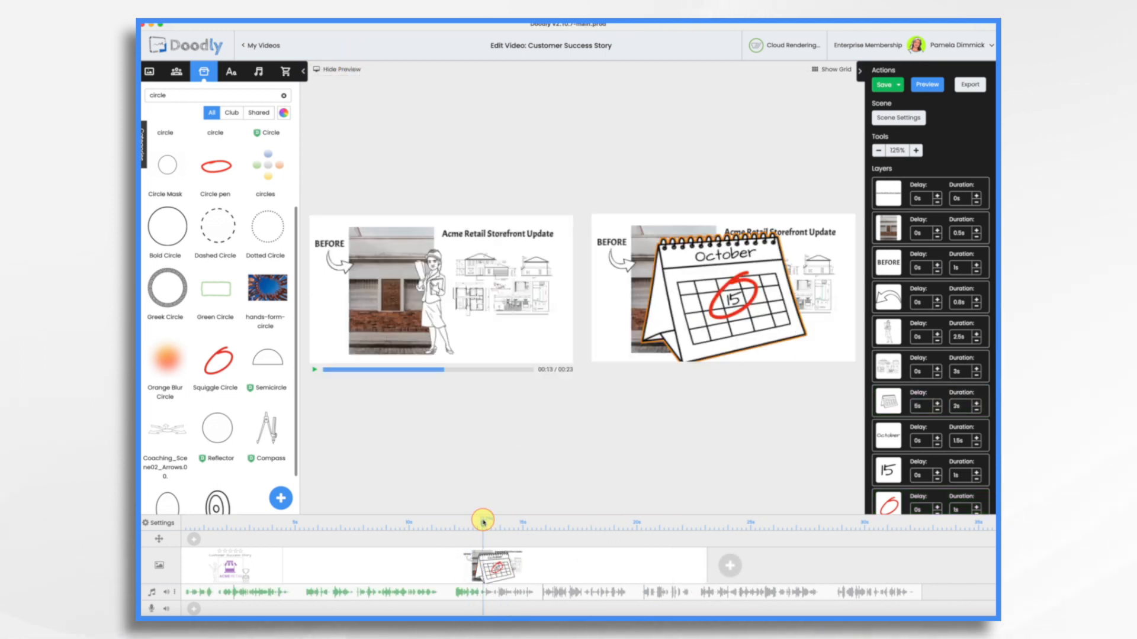
click(315, 369)
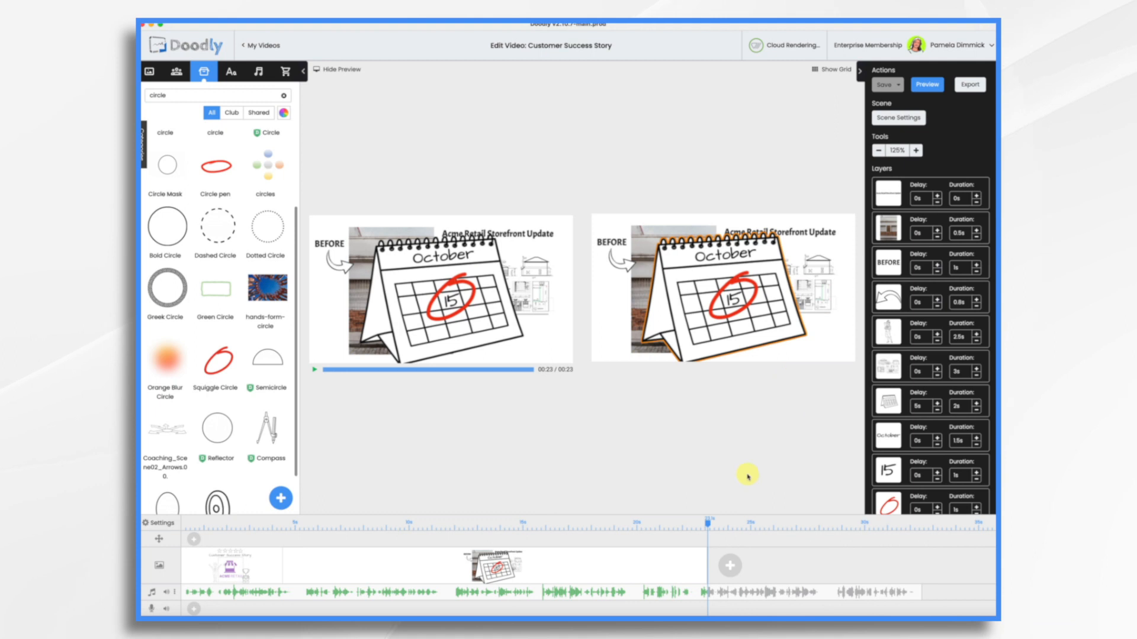
Step: Search the characters for "construction" and place a construction worker over the left side of the calendar
click(173, 76)
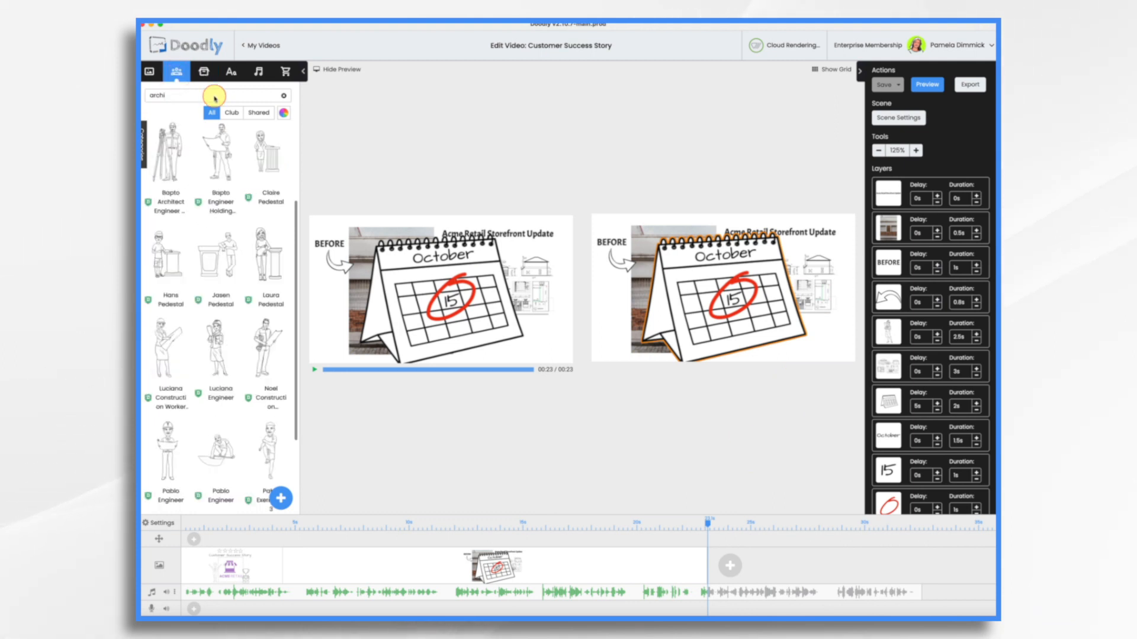
key(BackSpace)
key(BackSpace)
key(BackSpace)
key(BackSpace)
key(BackSpace)
text(construction)
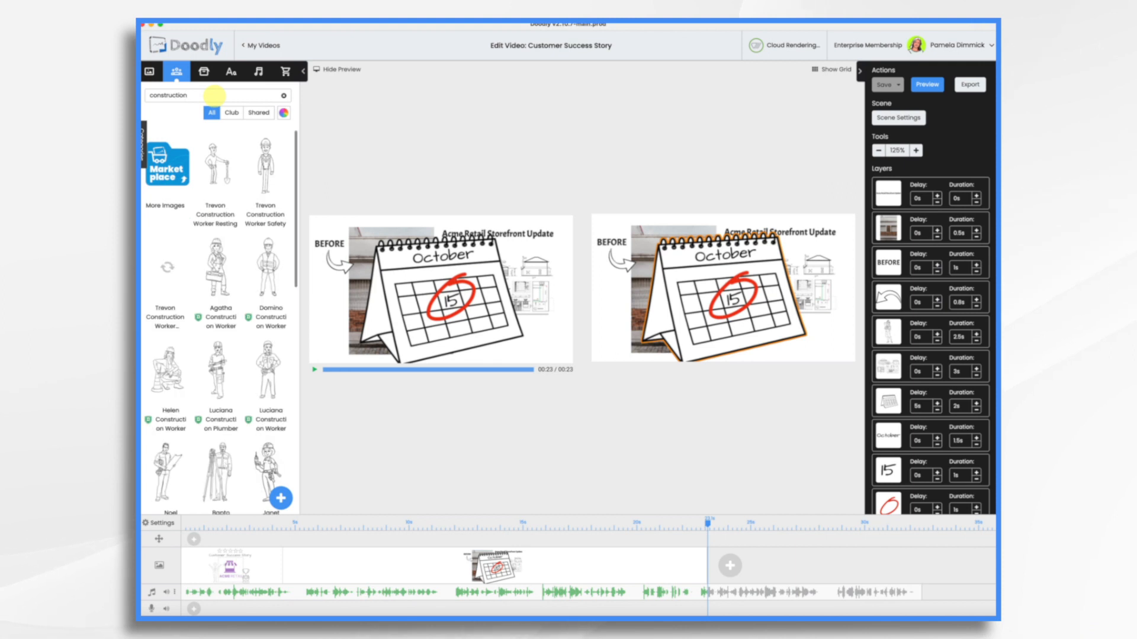
scroll(166, 308, down, 5)
drag(161, 322, 628, 308)
click(617, 291)
mouse_move(637, 266)
mouse_down()
mouse_move(661, 211)
mouse_move(645, 279)
mouse_up()
drag(672, 224, 683, 213)
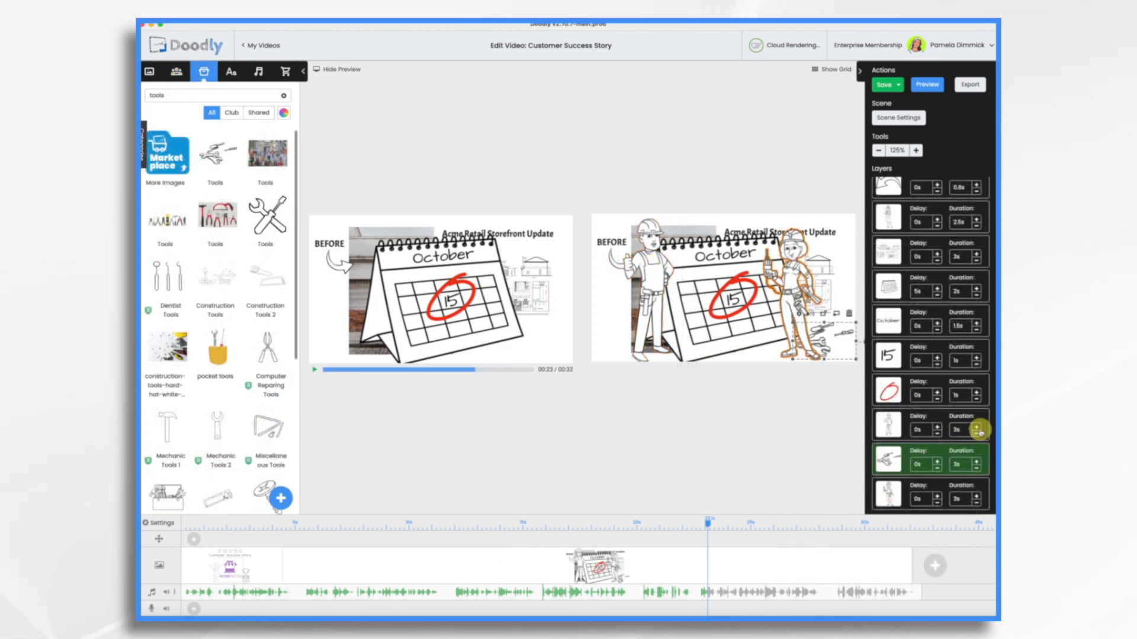
Step: Set the durations of both construction workers and the tools layer to 2s and play back the result
click(977, 434)
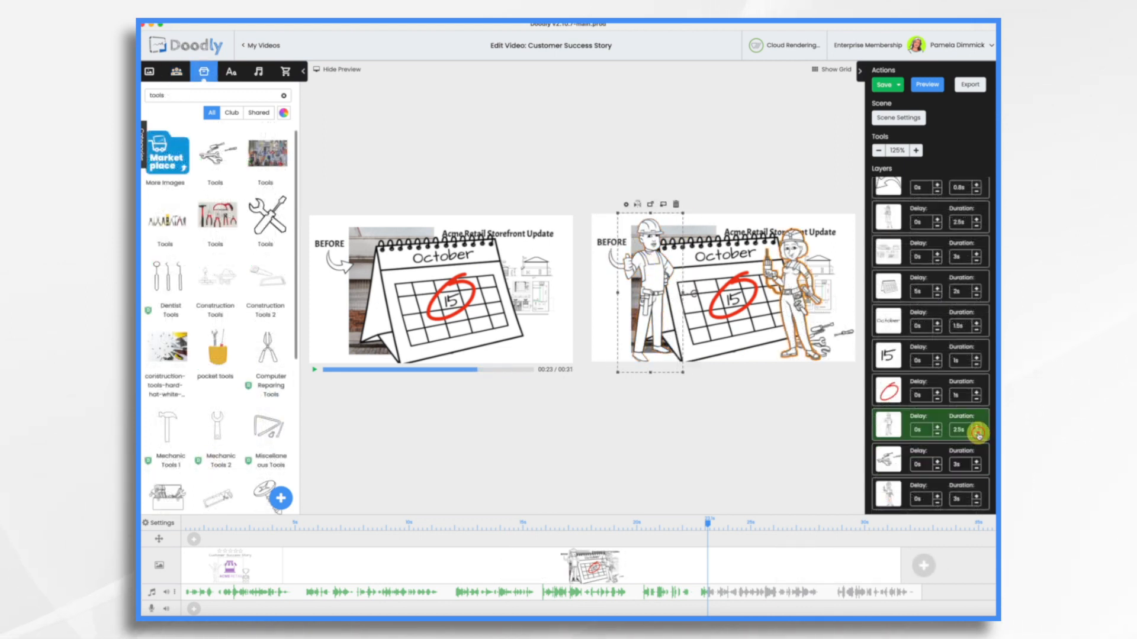
click(975, 469)
click(977, 503)
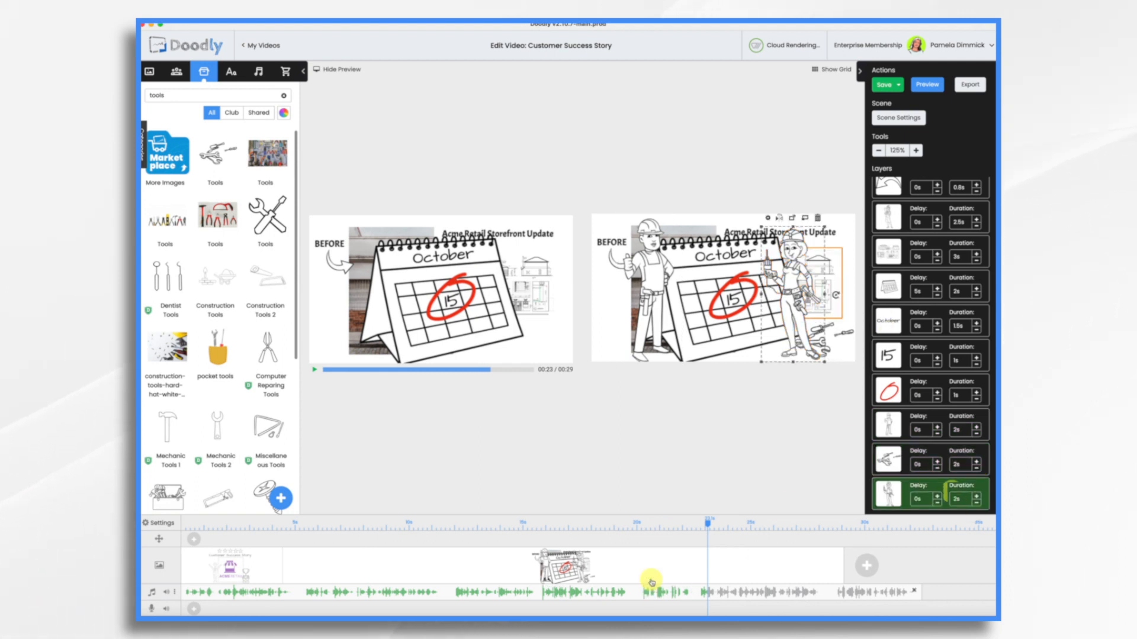
click(315, 369)
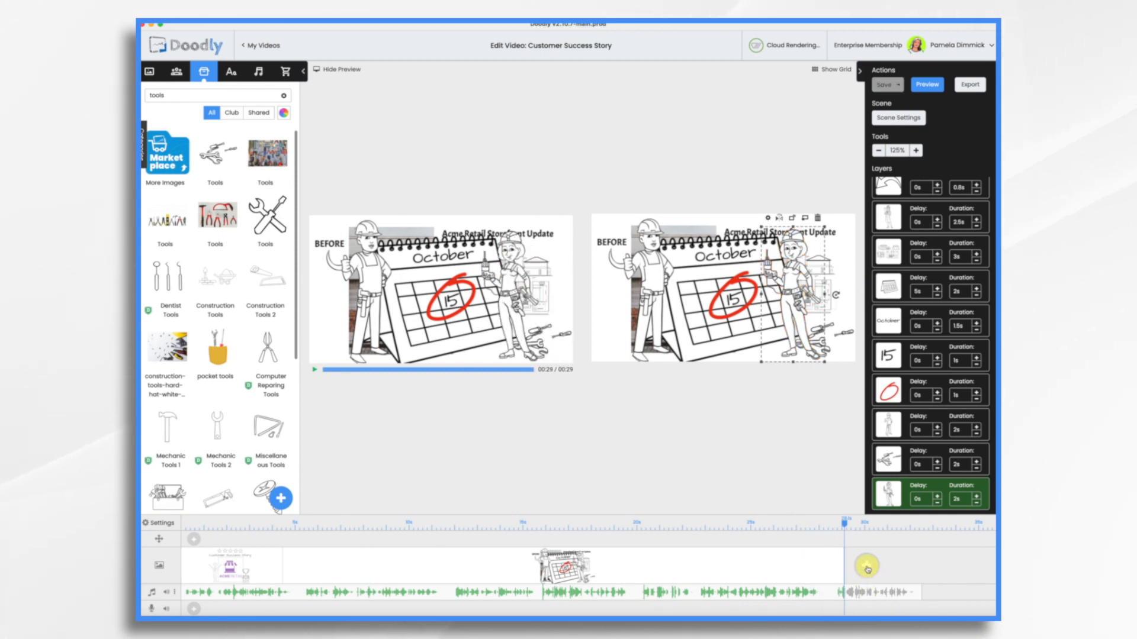
Step: Add a new scene, search the props for "acme" and place the Acme After photo enlarged to nearly fill it
click(867, 567)
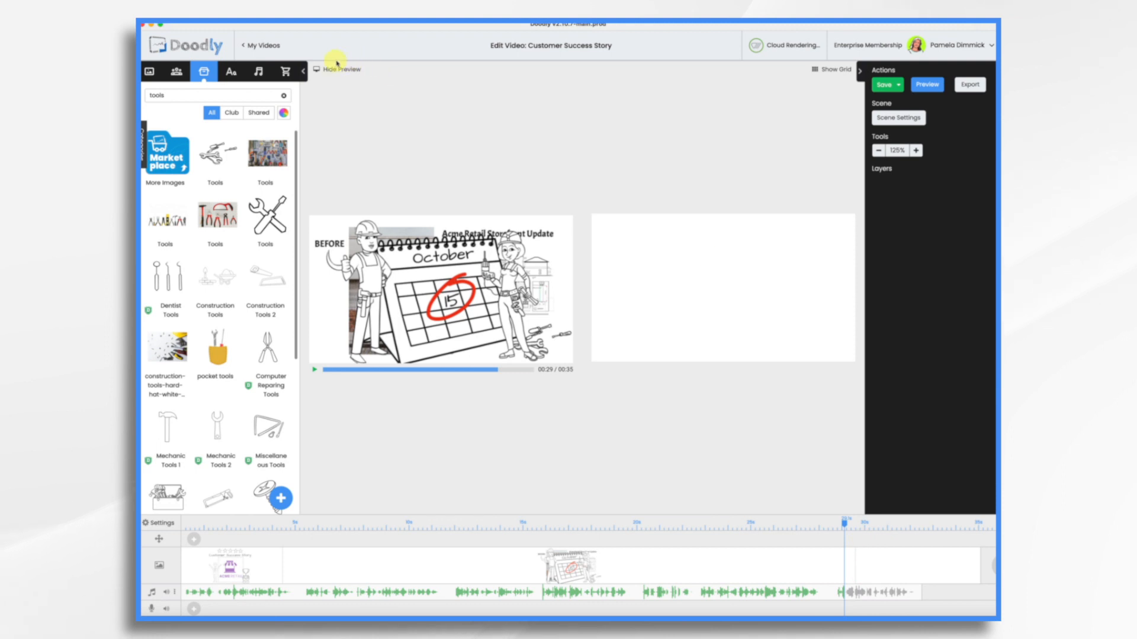
click(198, 95)
key(BackSpace)
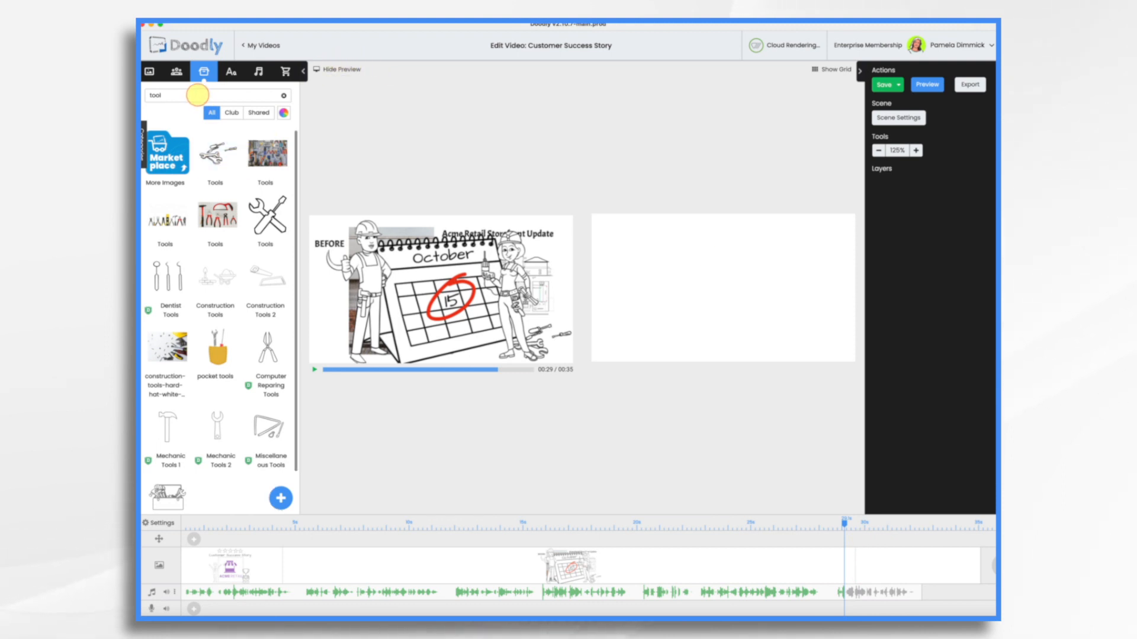
text(acme)
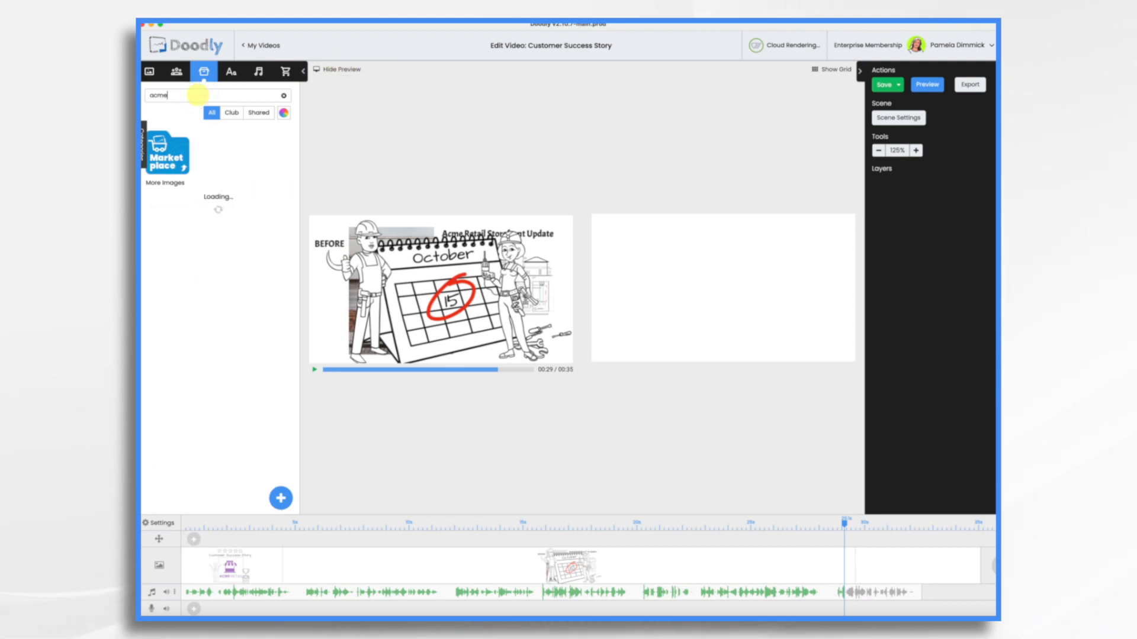
drag(218, 218, 726, 288)
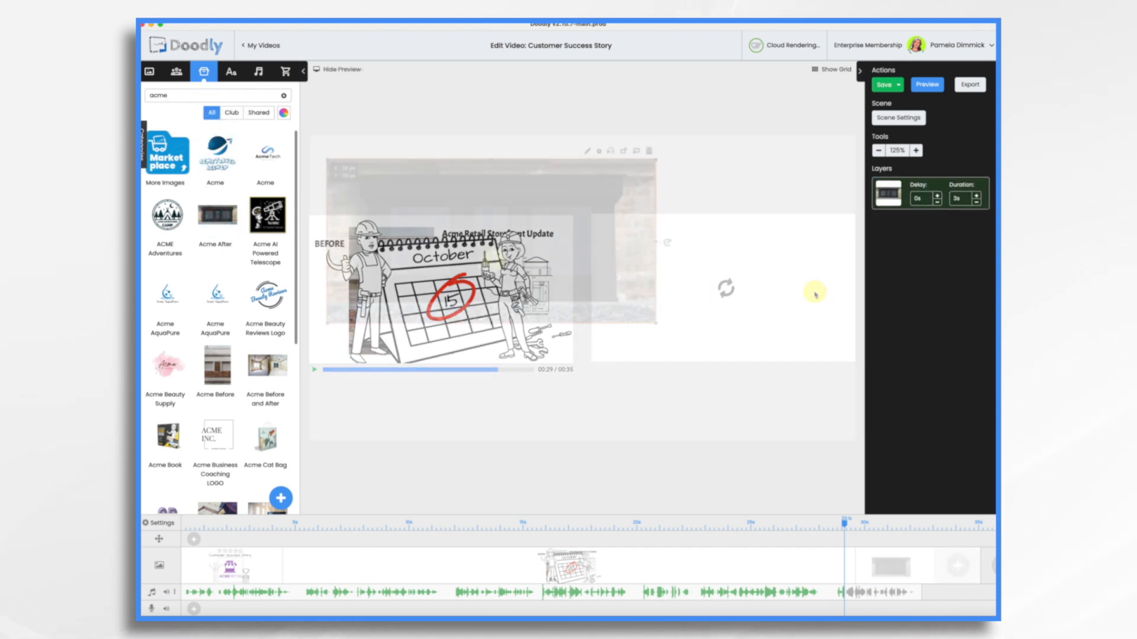
drag(656, 324, 835, 441)
drag(621, 305, 622, 306)
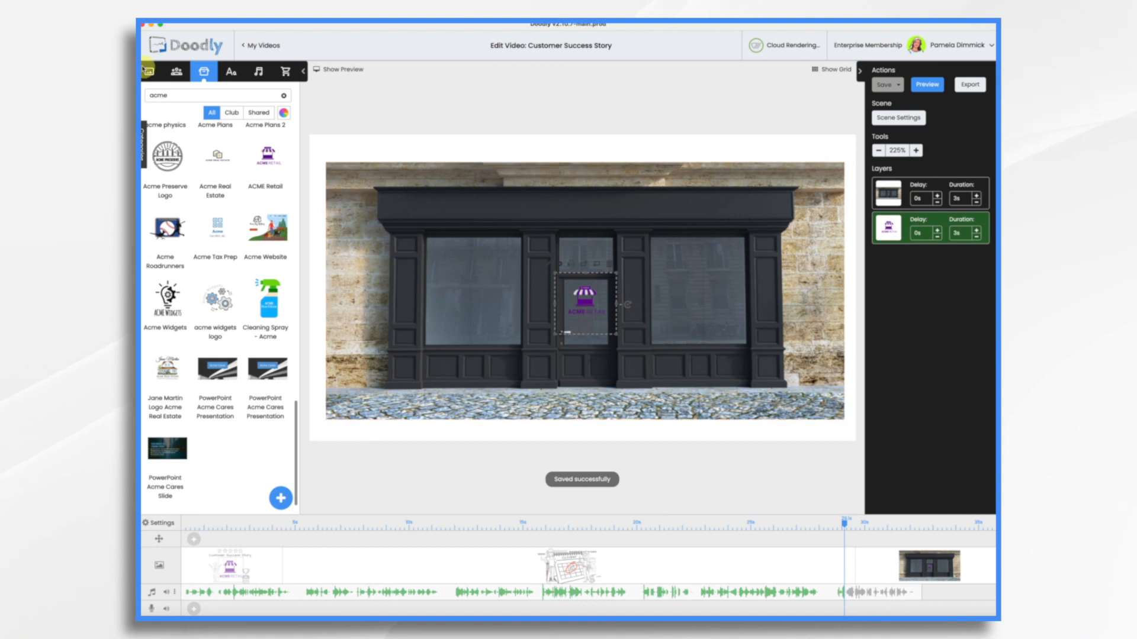
Step: Add the text "After" in Acme-Regular above the upper-left corner of the new storefront photo
click(232, 72)
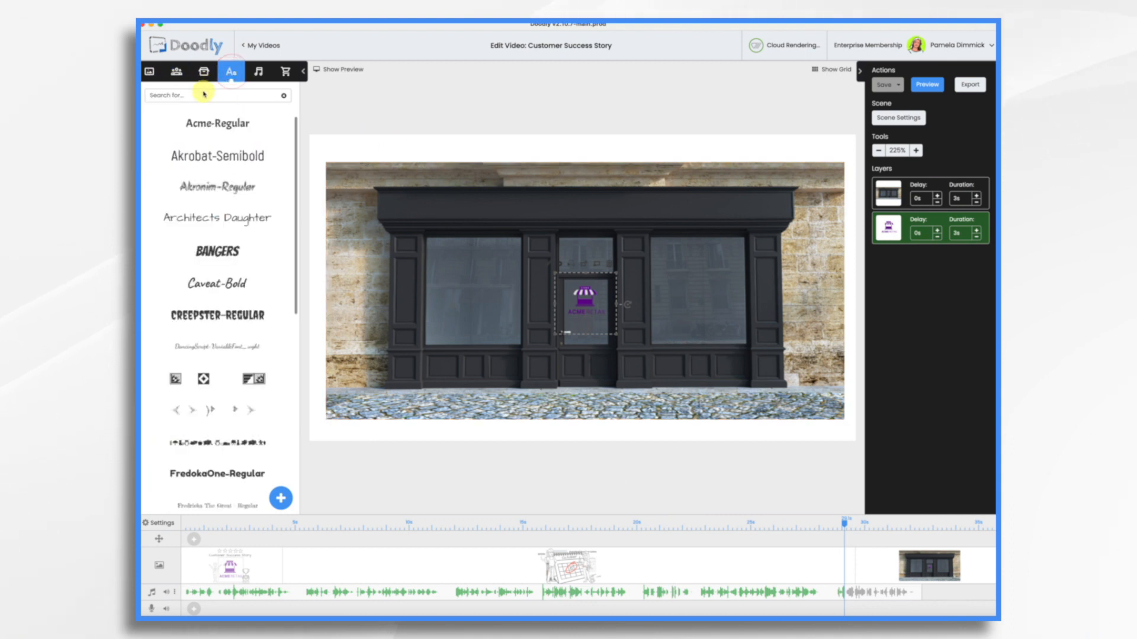
drag(223, 120, 511, 133)
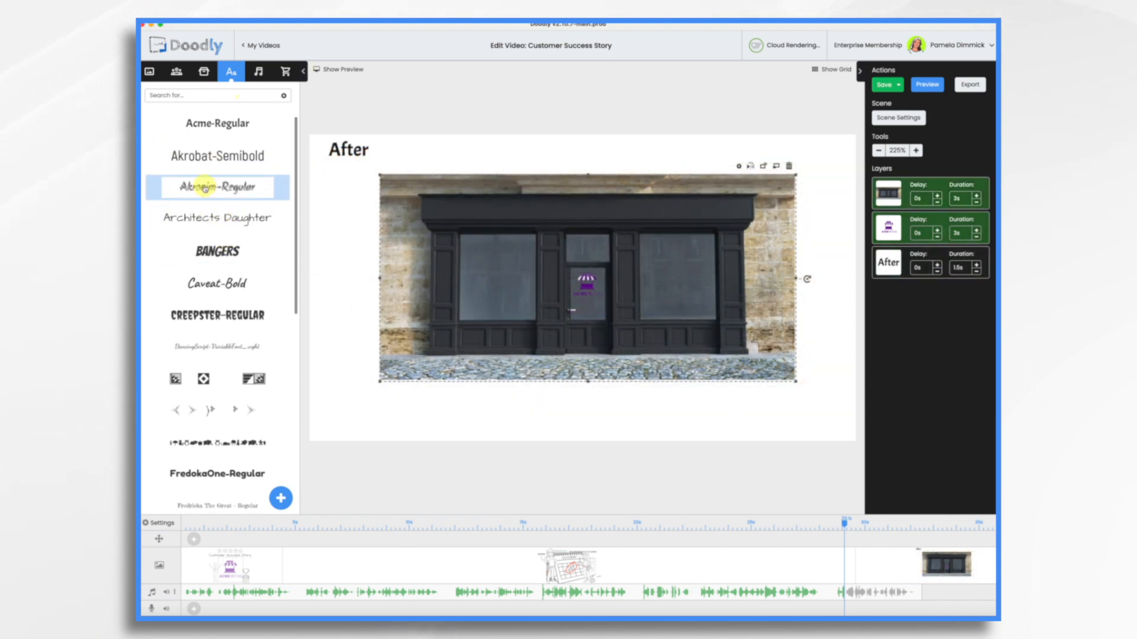
Step: Add the text "XYZarchitects.com" in Akrobat-Semibold beneath the After storefront photo and enlarge it
drag(213, 160, 578, 418)
double_click(578, 418)
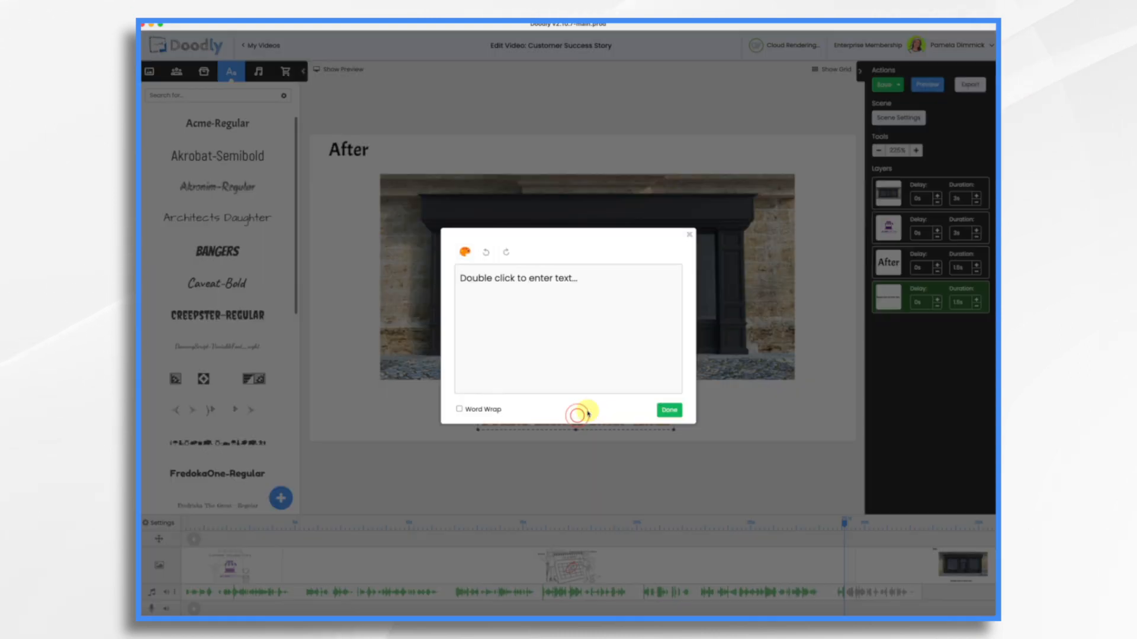
triple_click(587, 282)
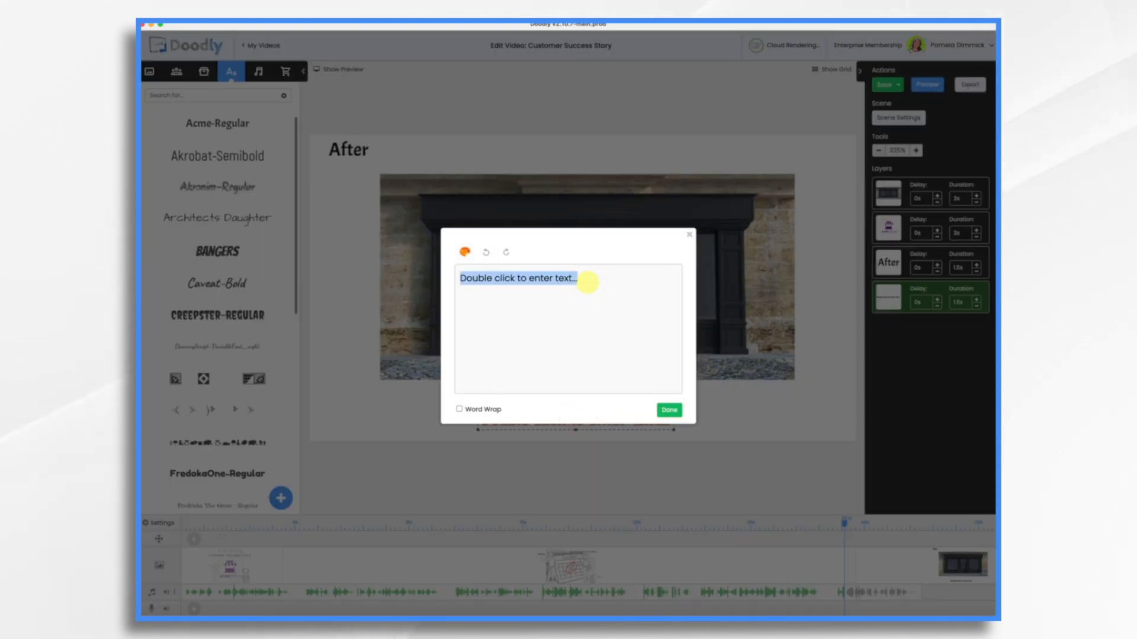
text(XYZarchitects.com)
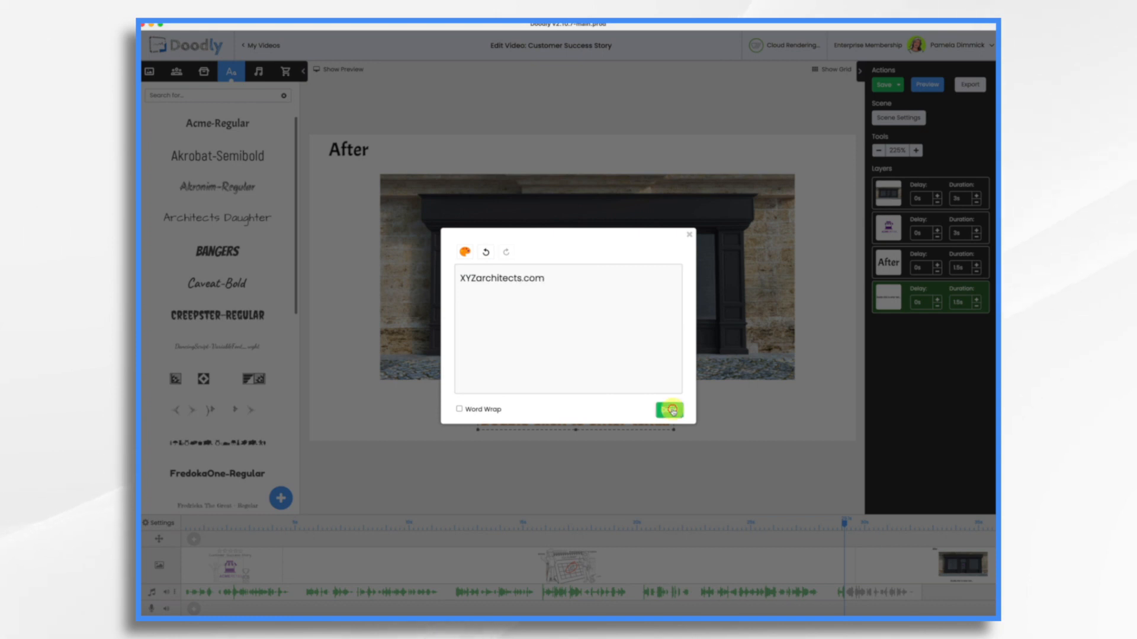
click(671, 410)
drag(645, 430, 716, 432)
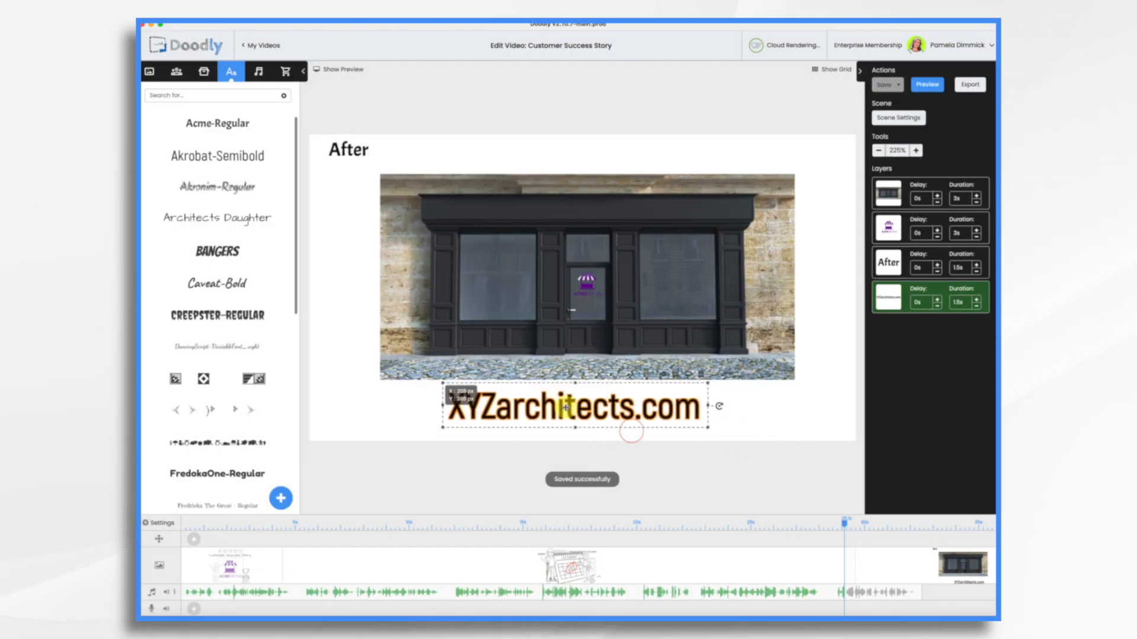
Step: Copy the five stars from the opening Customer Success Story scene and paste them above the storefront in the After scene
click(263, 565)
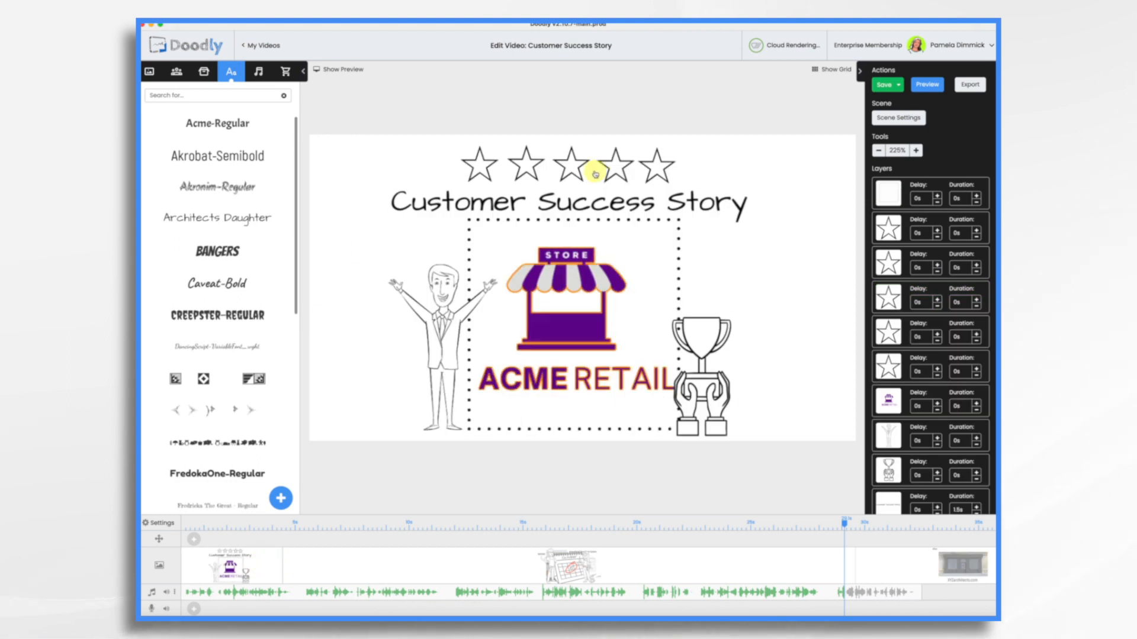
click(489, 170)
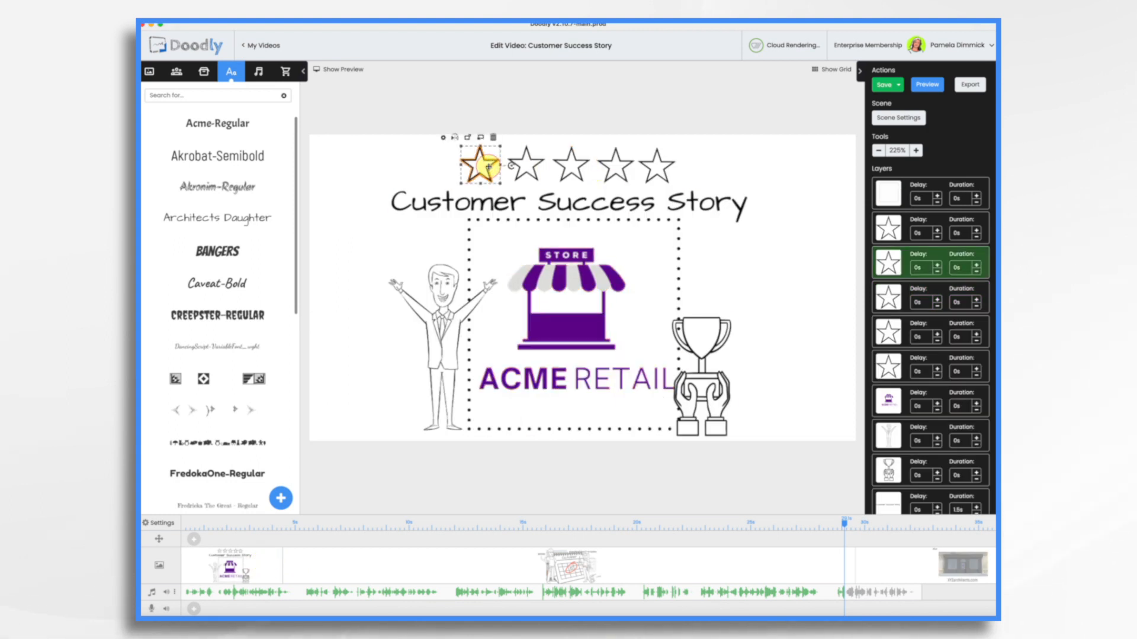
shift+click(526, 168)
shift+click(571, 166)
shift+click(616, 166)
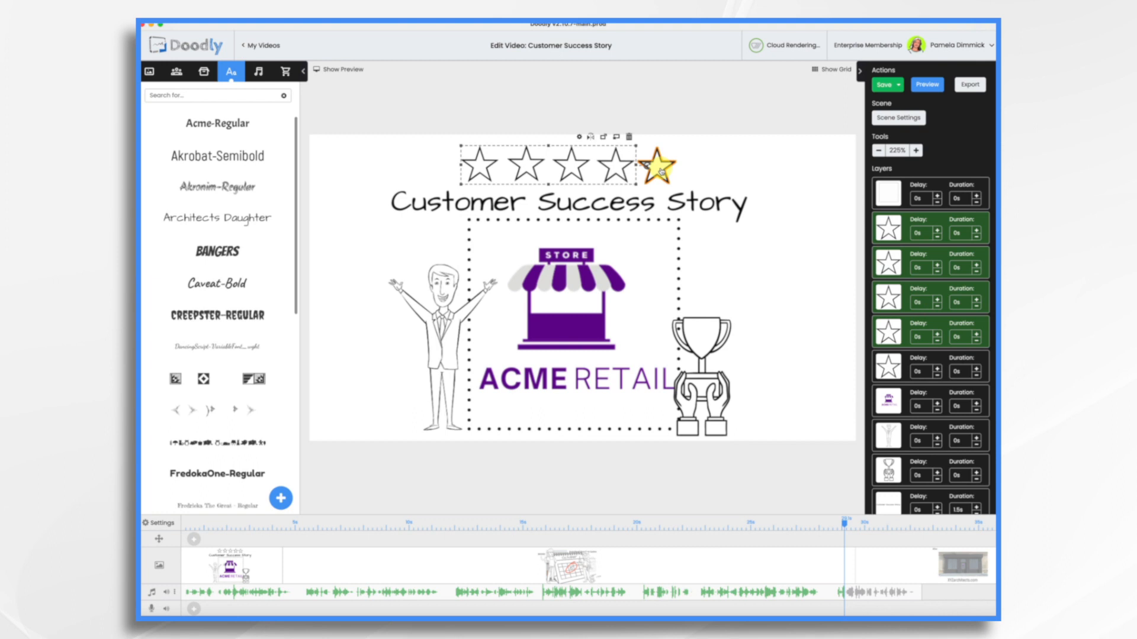
shift+click(660, 168)
click(894, 571)
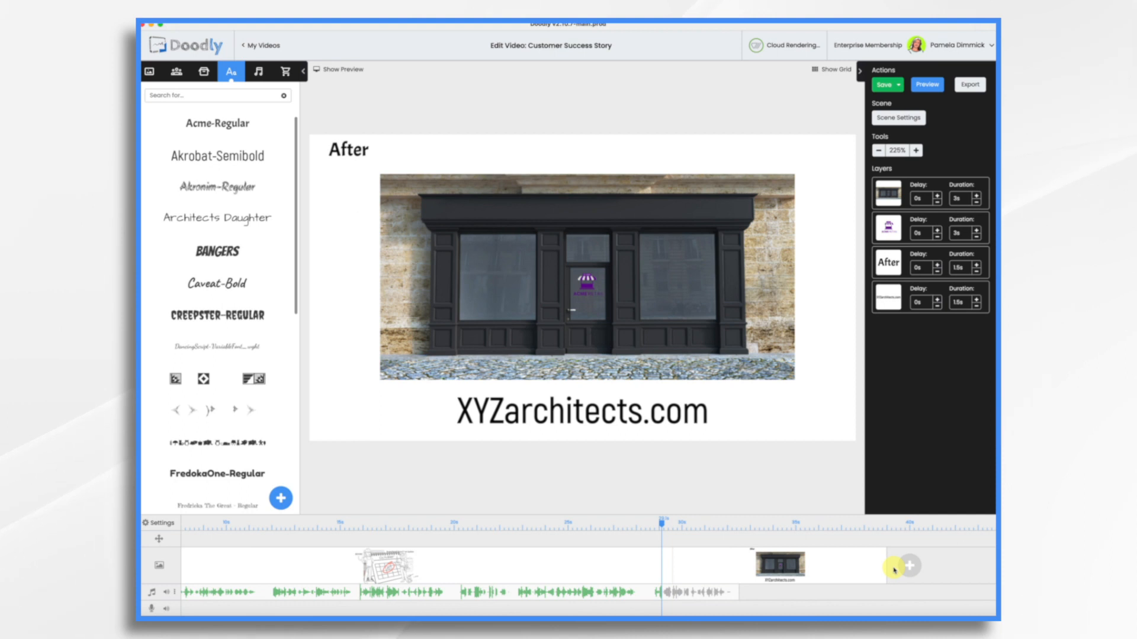
key(super+v)
drag(571, 163, 583, 155)
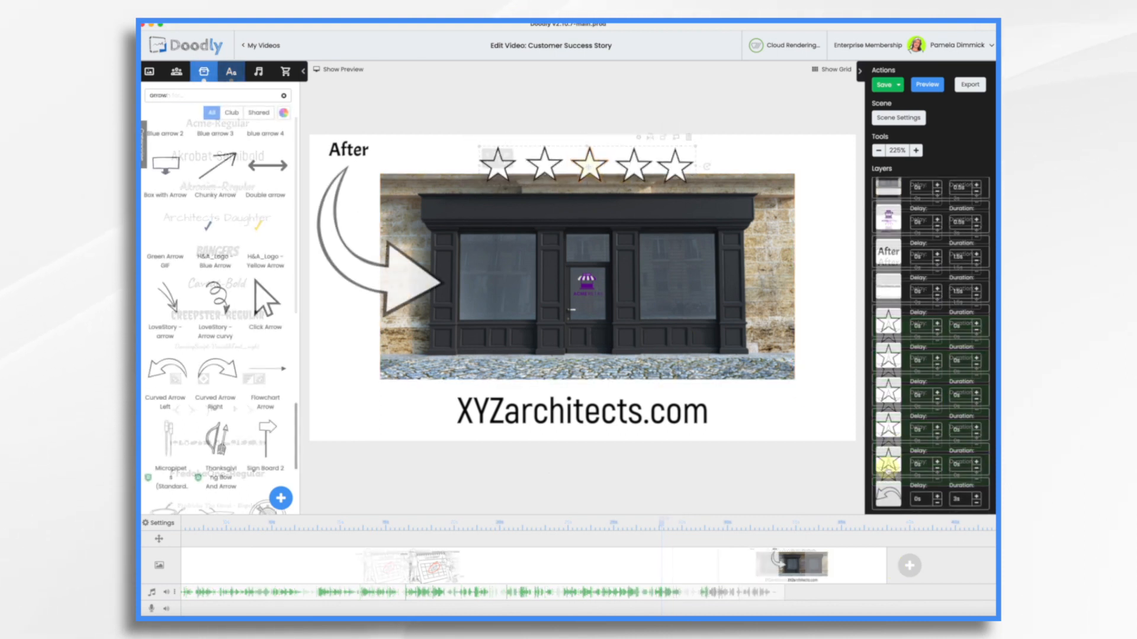
Step: Move the curved arrow layer ahead of the website text layer and set its duration to 1s
drag(888, 480, 992, 296)
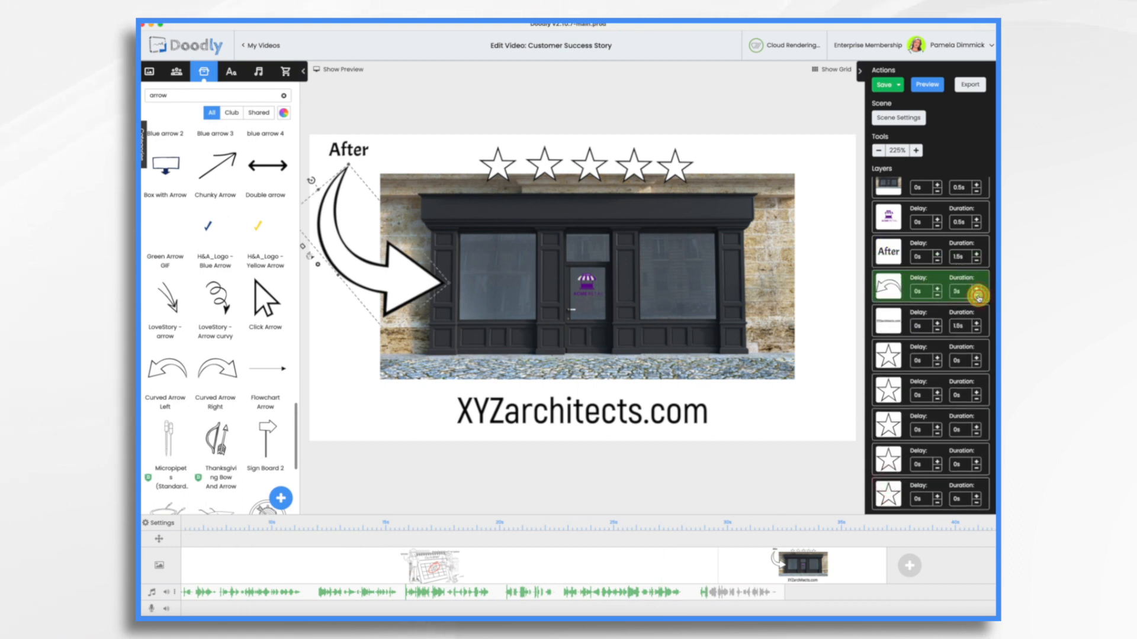
click(978, 296)
click(977, 296)
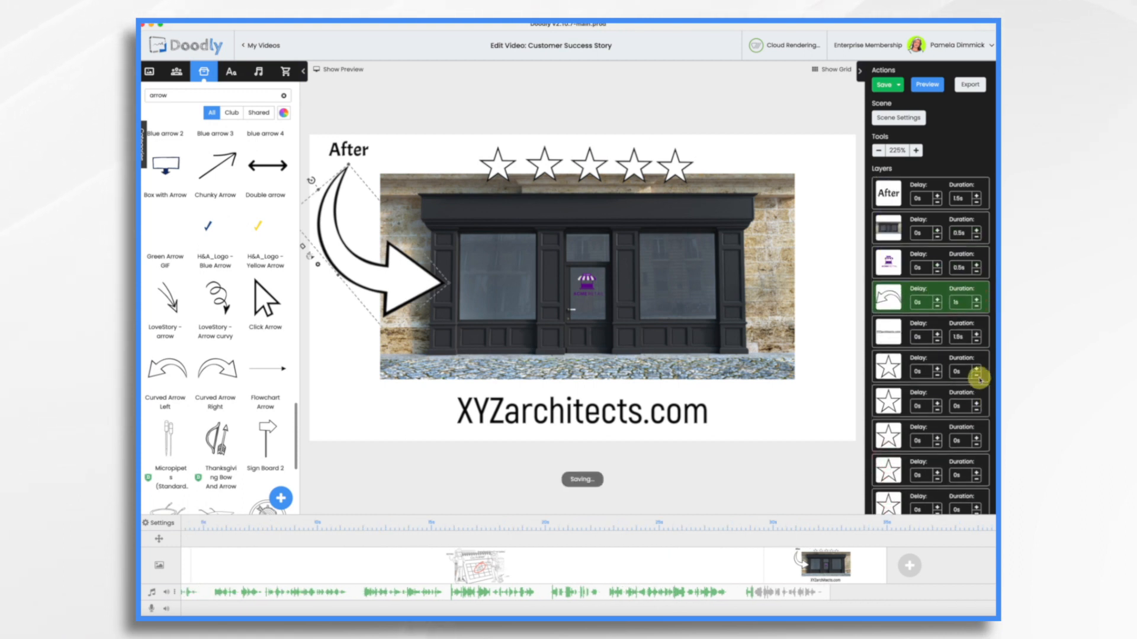
Step: Set the duration of each of the five star layers in the After scene to 1s
click(976, 367)
click(976, 368)
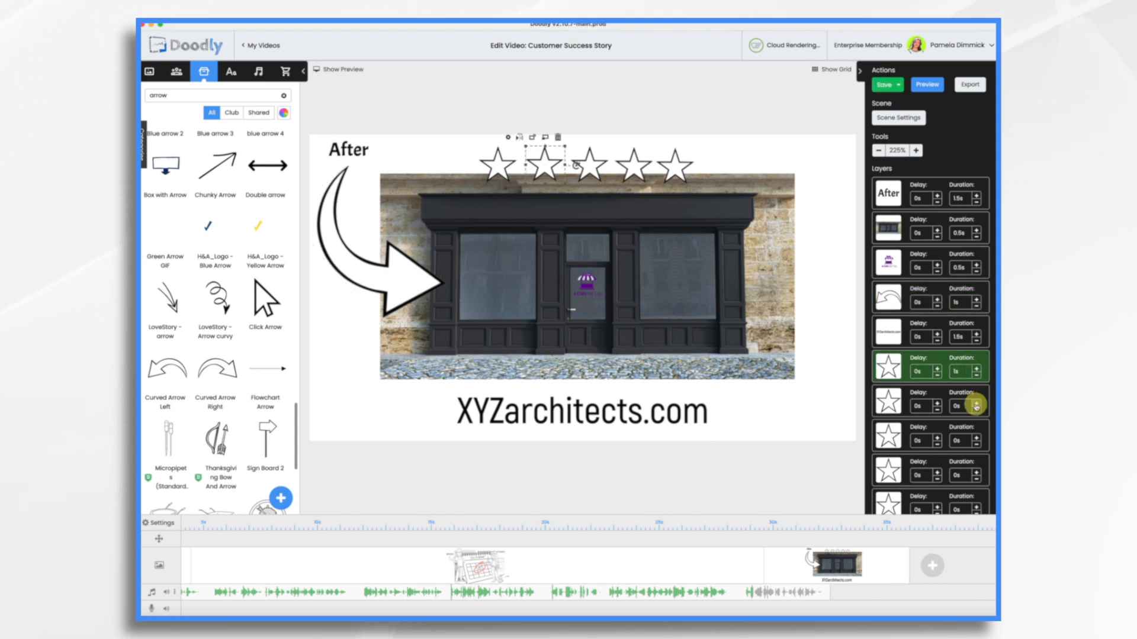
click(976, 403)
click(976, 403)
click(977, 437)
click(977, 440)
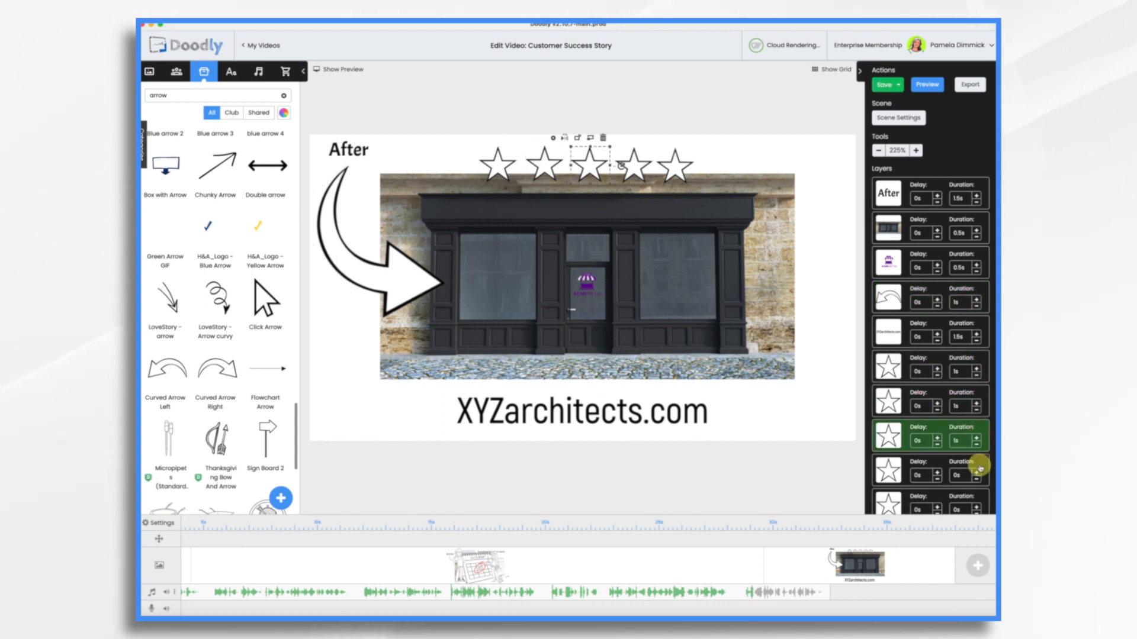
click(977, 473)
click(977, 472)
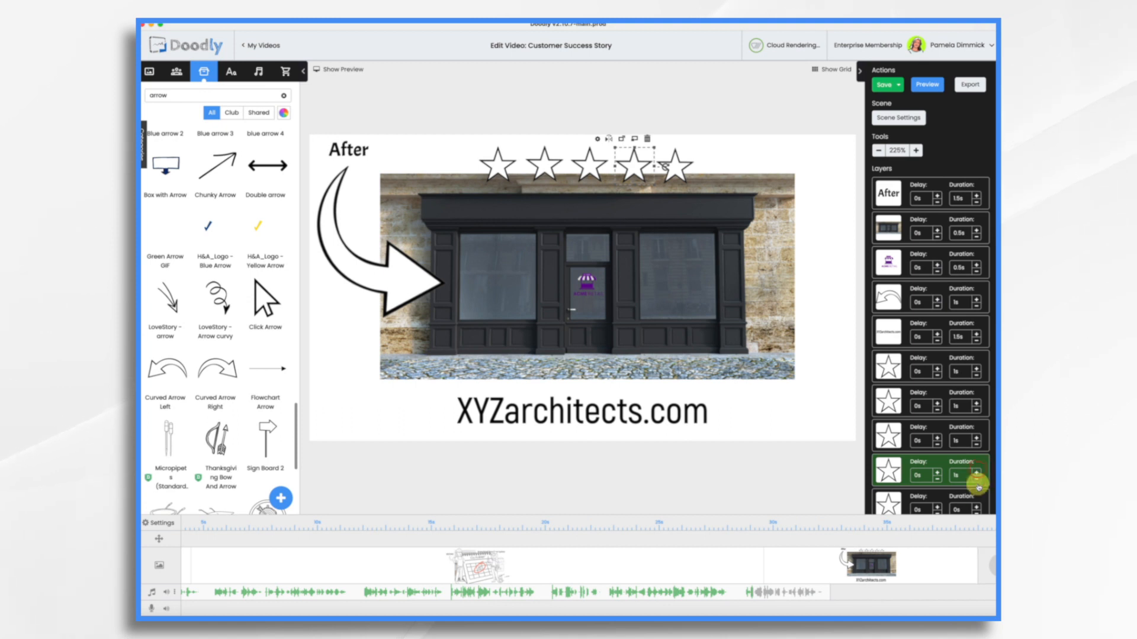
click(977, 507)
click(976, 507)
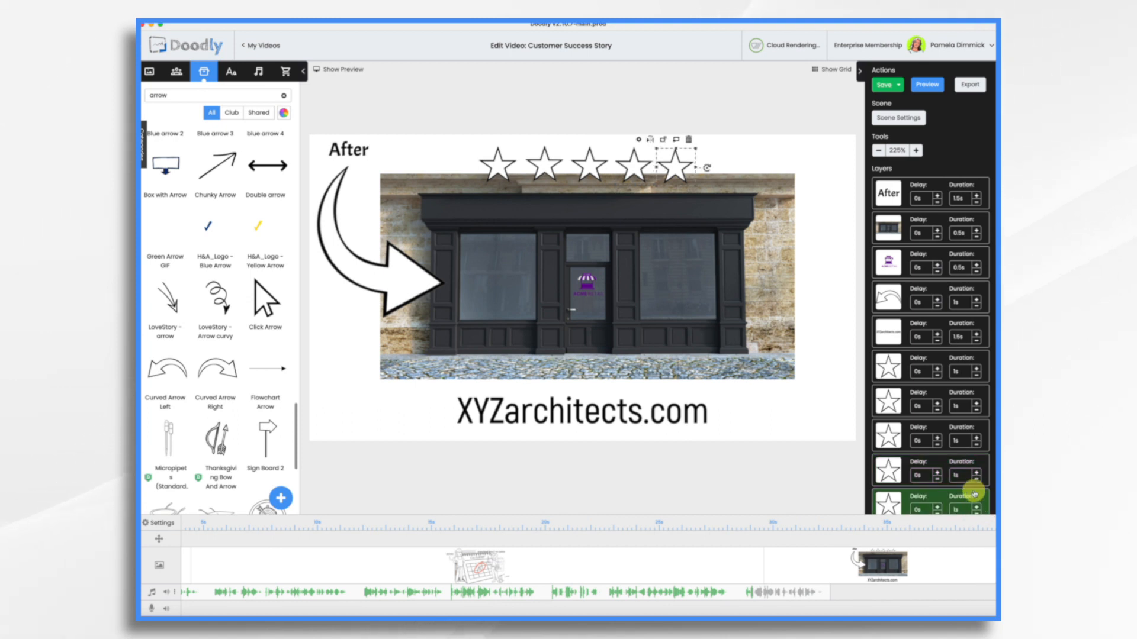
scroll(946, 465, down, 1)
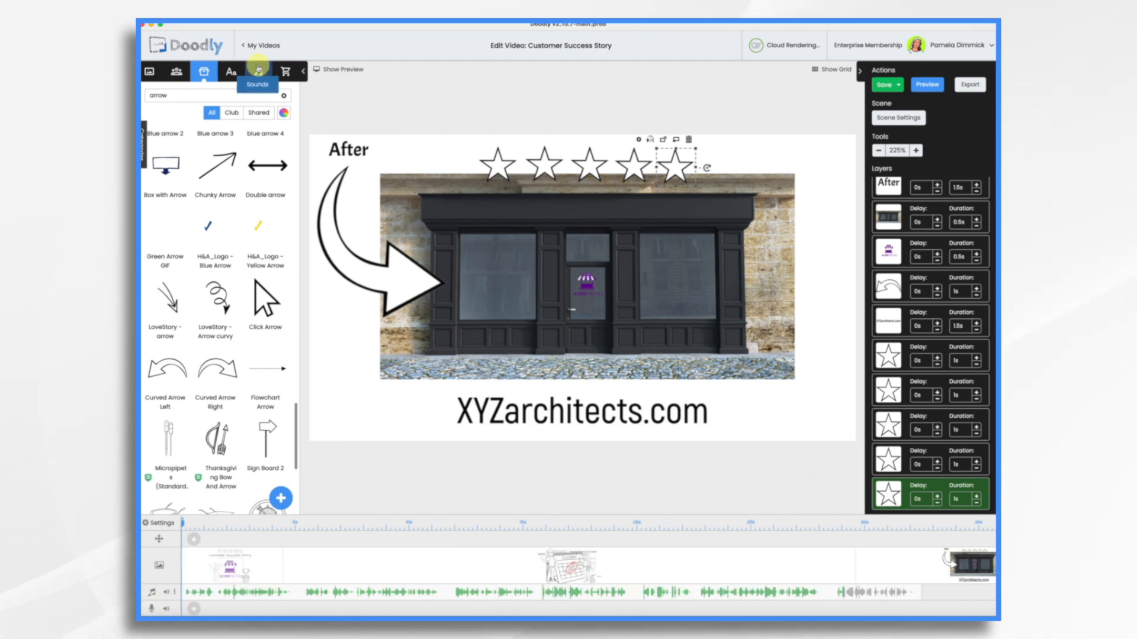
Step: Browse the music library and add Cinematic Rise to the second audio track, starting at the beginning of the video
click(258, 68)
mouse_move(145, 139)
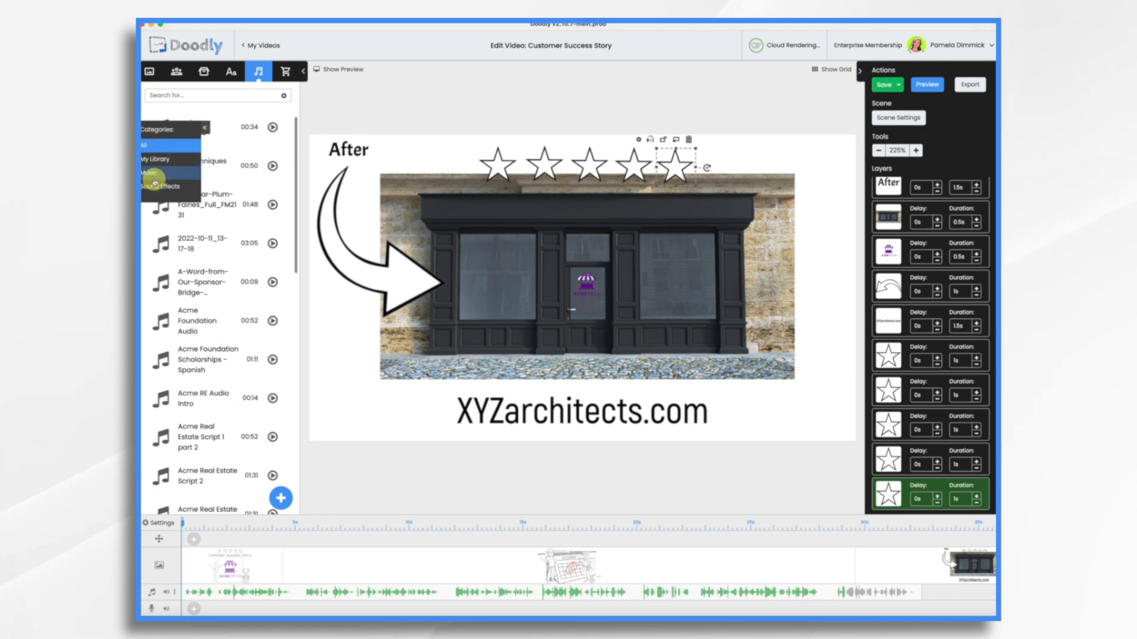
scroll(234, 465, down, 3)
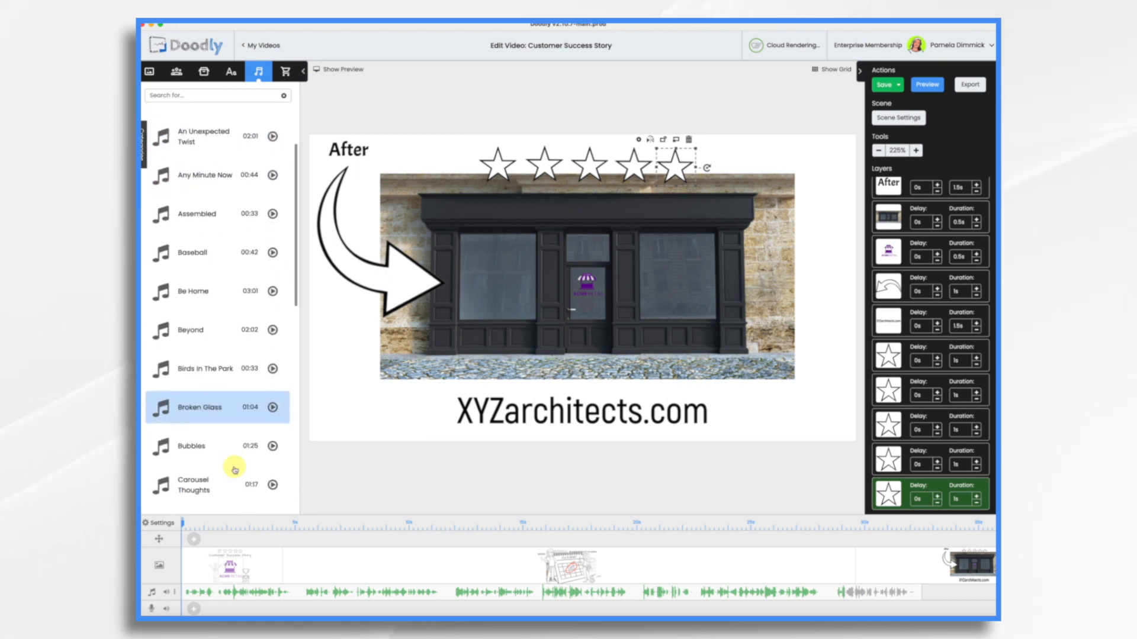
scroll(236, 468, down, 6)
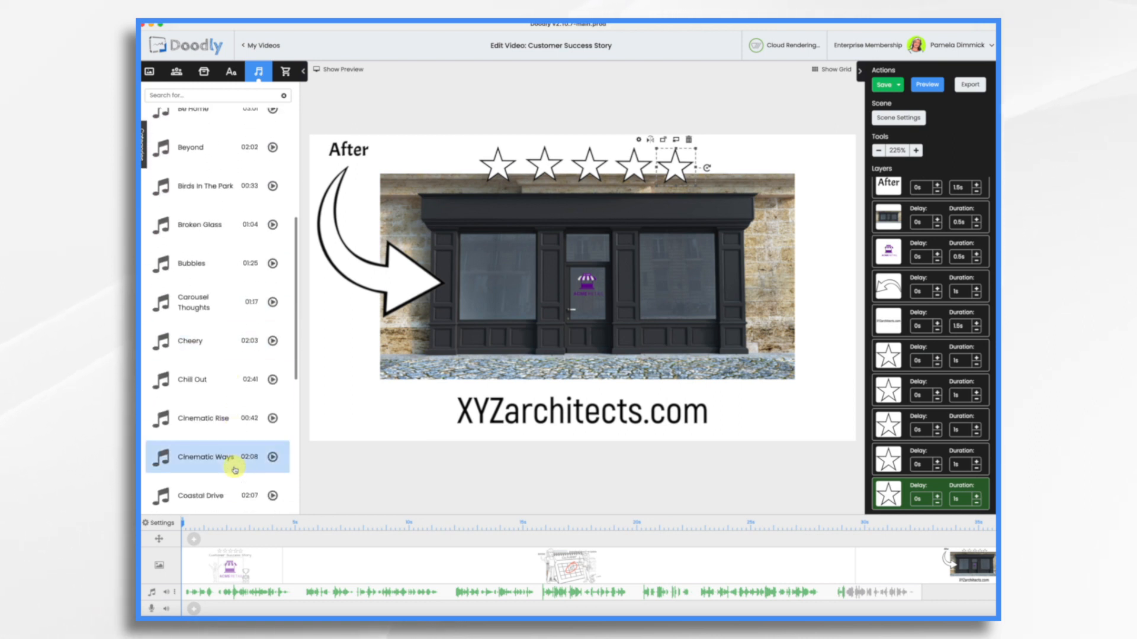
drag(207, 290, 259, 578)
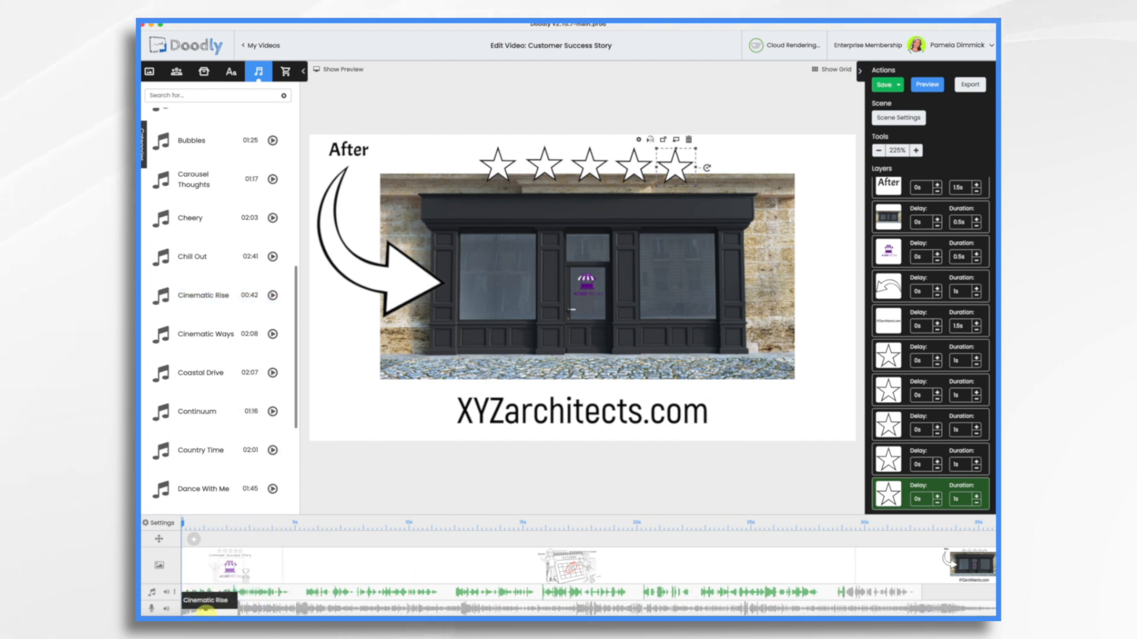
Step: Open the background music track's volume control and play a preview of the whole video
scroll(913, 613, right, 3)
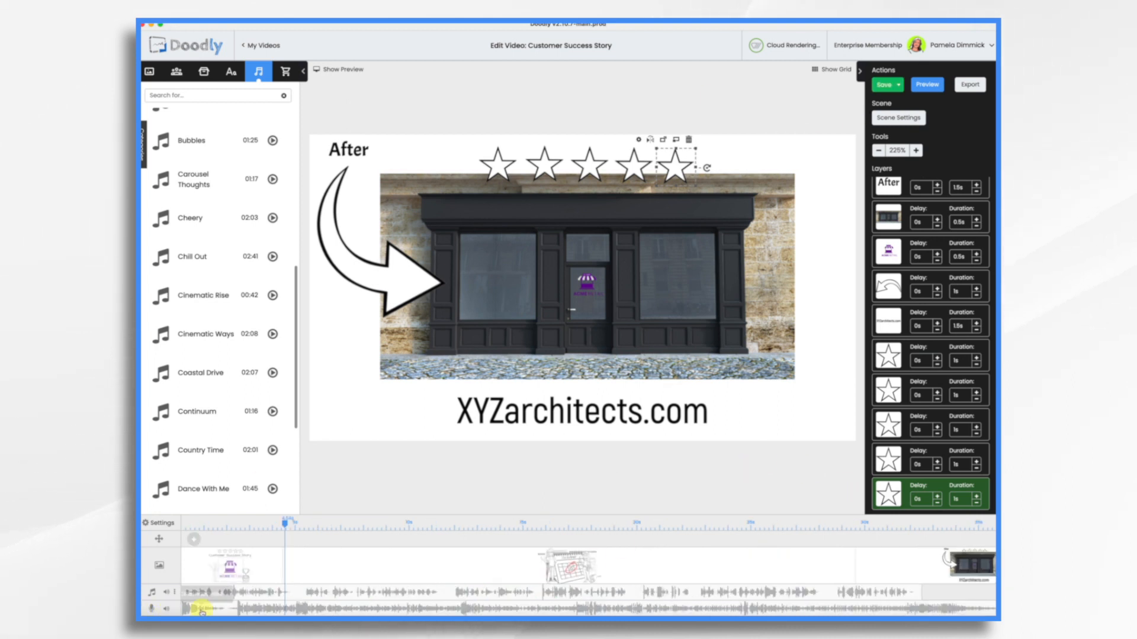
click(167, 610)
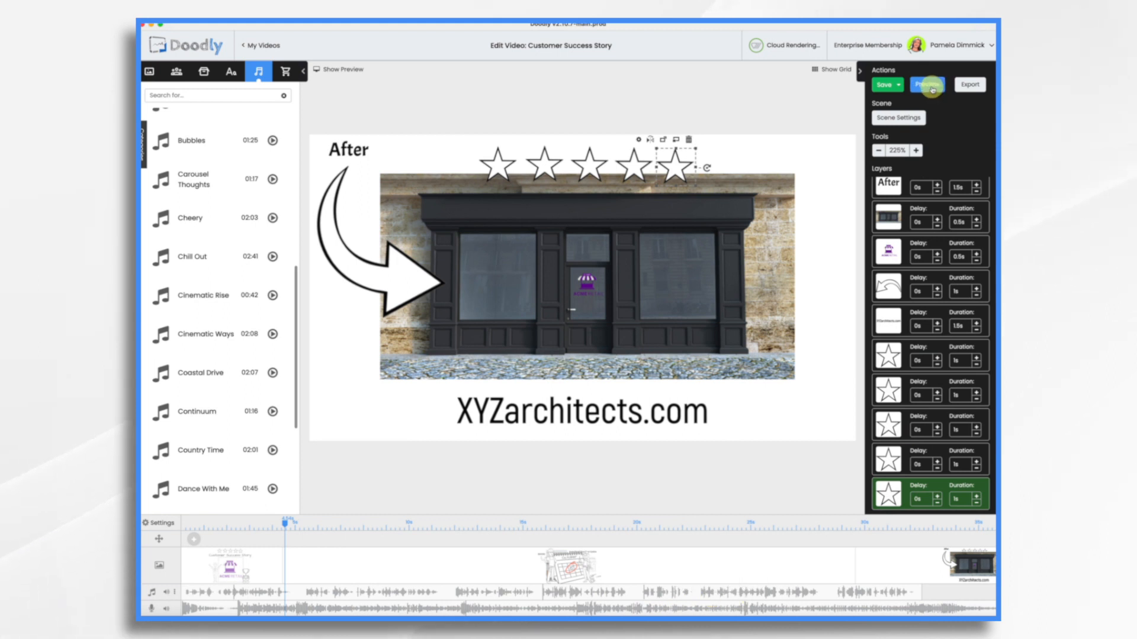
click(933, 88)
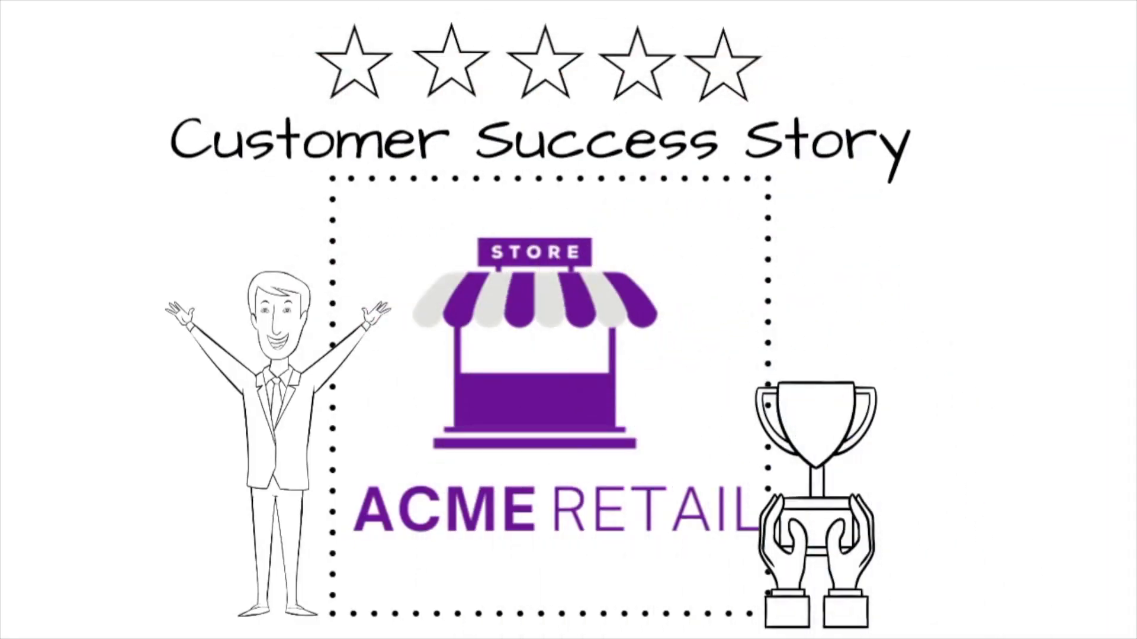